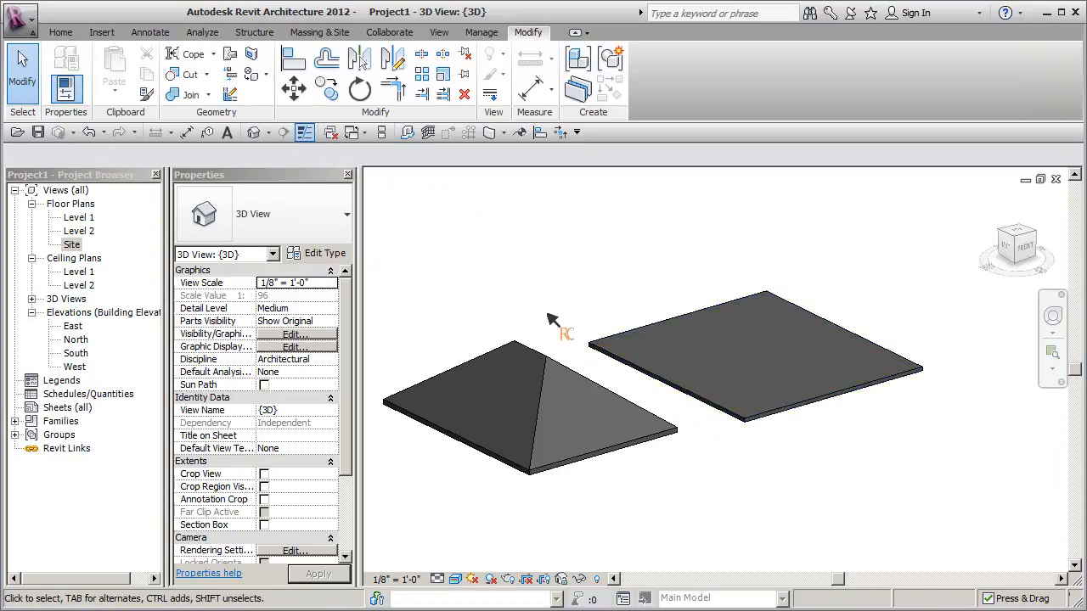
- Open the Site floor plan and display it with shaded surfaces
{"action": "middle_click_drag", "start_coordinate": [690, 515], "coordinate": [621, 482], "text": "shift"}
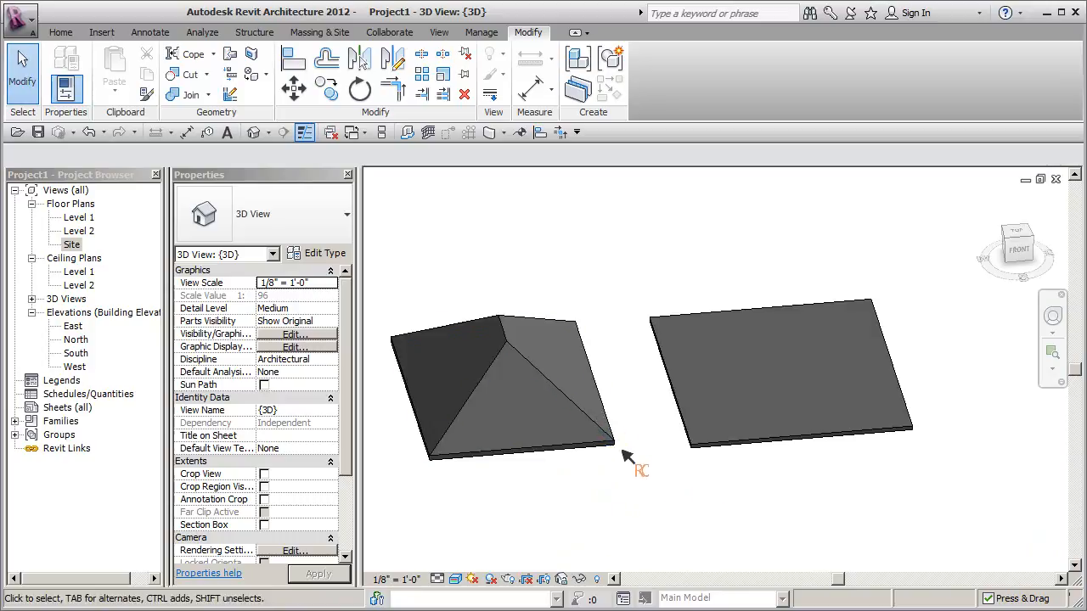
{"action": "middle_click_drag", "start_coordinate": [624, 461], "coordinate": [645, 429], "text": "shift"}
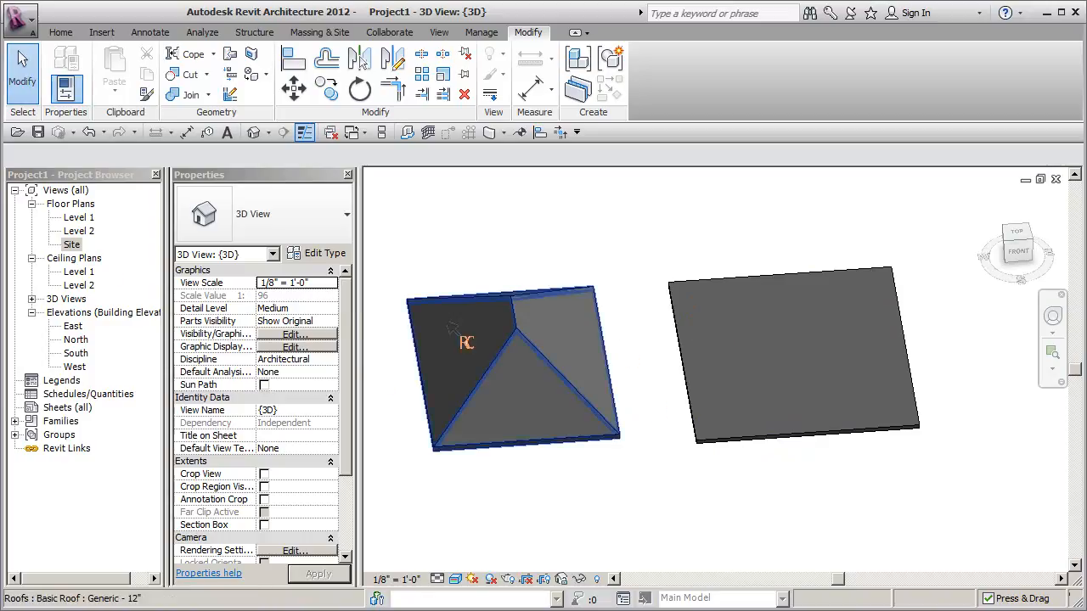
{"action": "double_click", "coordinate": [72, 244]}
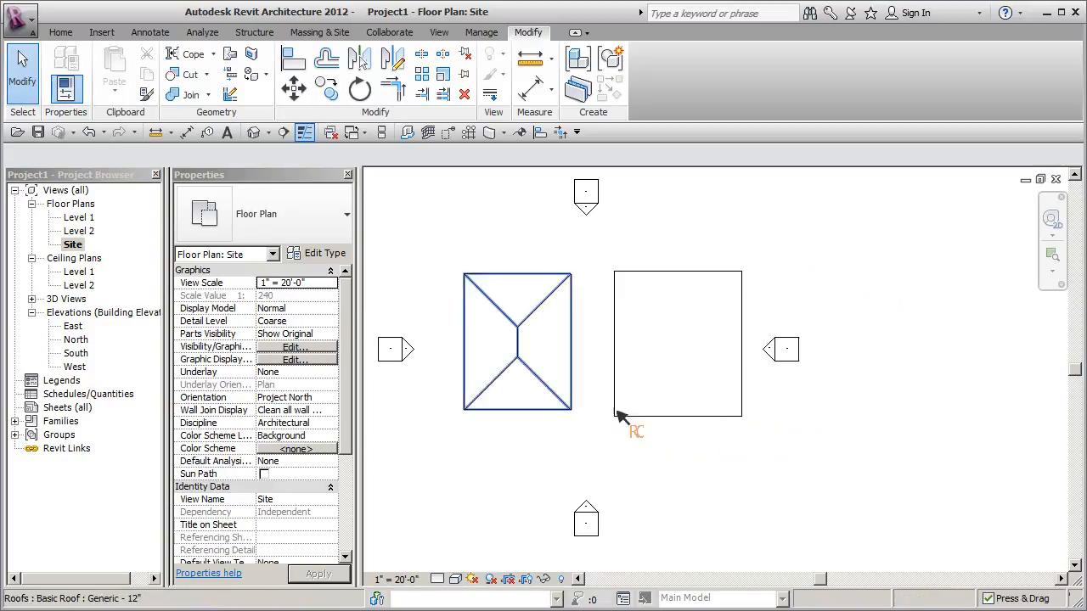
{"action": "scroll", "coordinate": [592, 367], "scroll_direction": "up", "scroll_amount": 2}
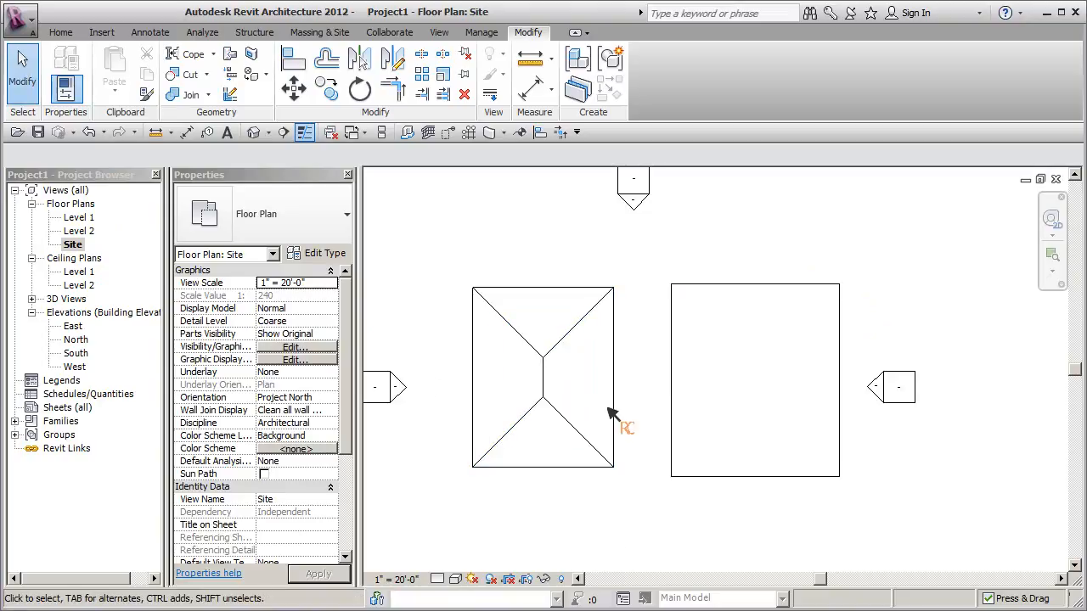
{"action": "key", "text": "d"}
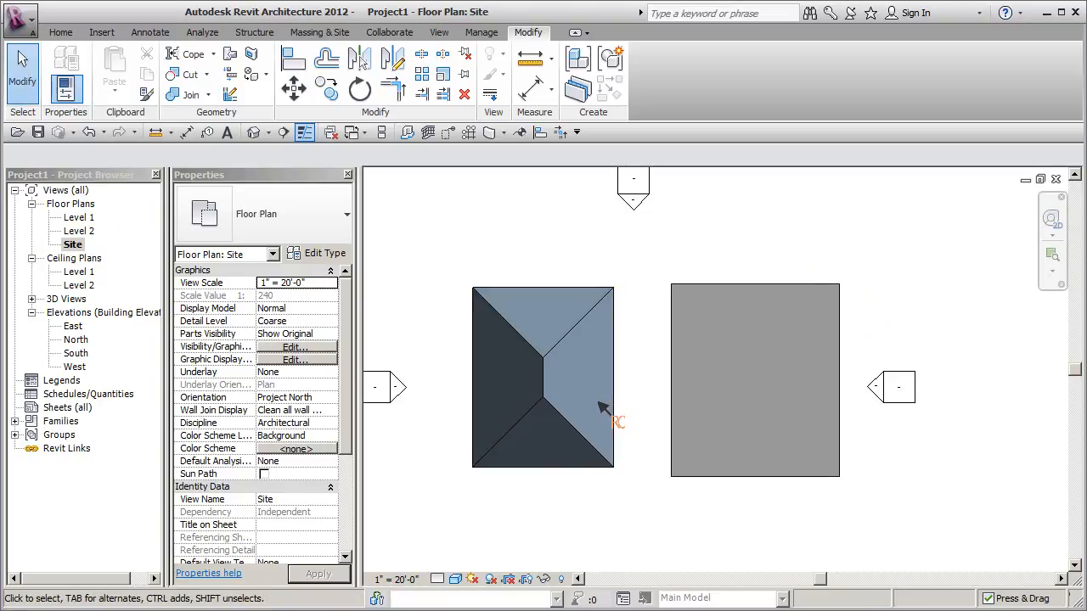
{"action": "scroll", "coordinate": [601, 410], "scroll_direction": "up", "scroll_amount": 1}
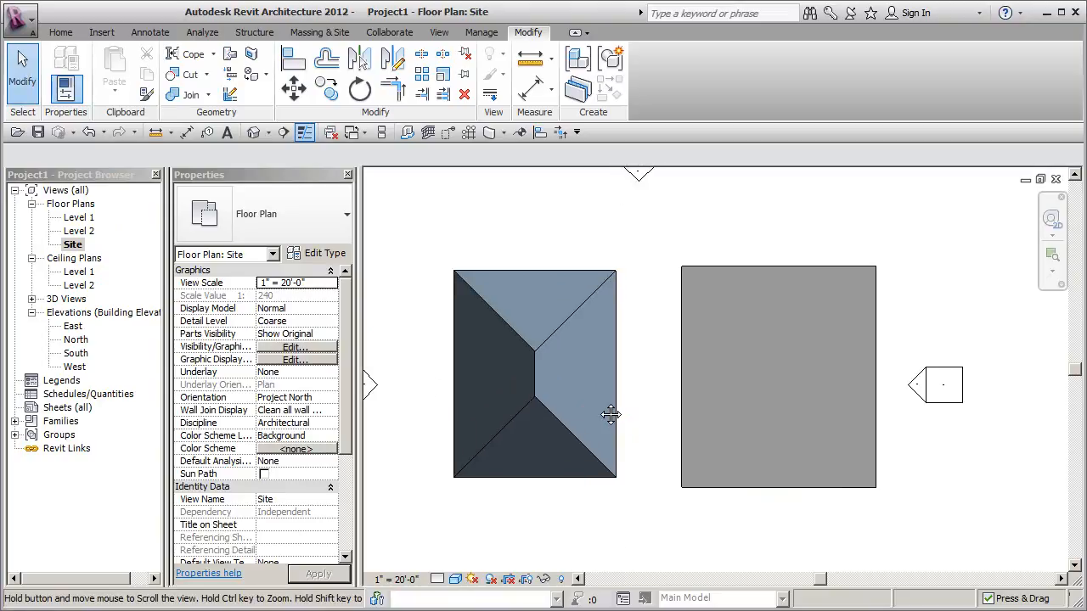
{"action": "middle_click_drag", "start_coordinate": [612, 411], "coordinate": [617, 410]}
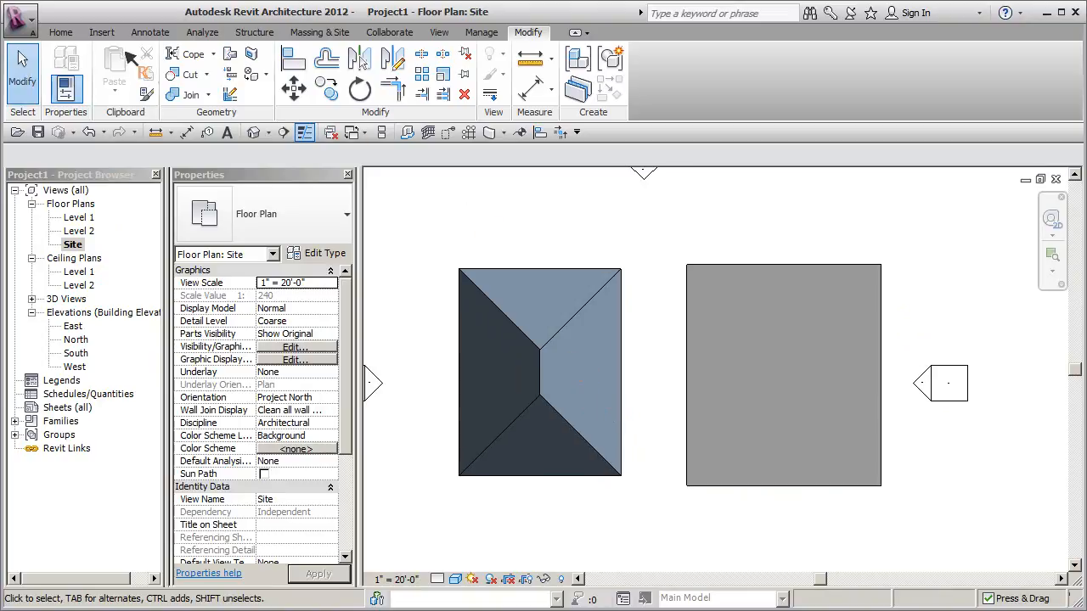
- Start an in-place model in the Roofs family category with the name Roofs 1
{"action": "left_click", "coordinate": [61, 33]}
{"action": "left_click", "coordinate": [181, 85]}
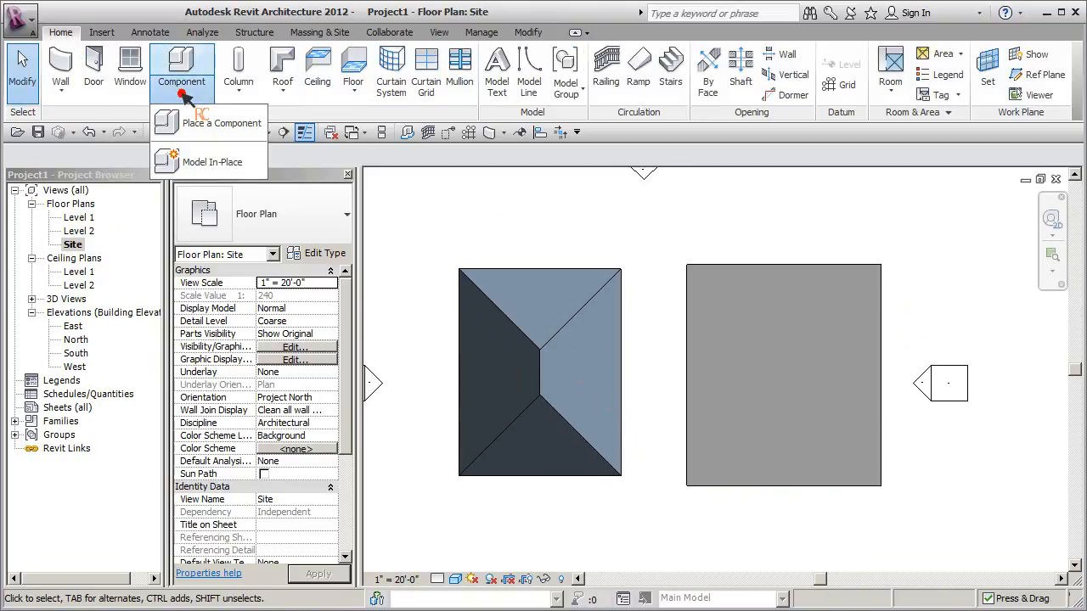
{"action": "left_click", "coordinate": [230, 164]}
{"action": "left_click_drag", "start_coordinate": [663, 183], "coordinate": [654, 276]}
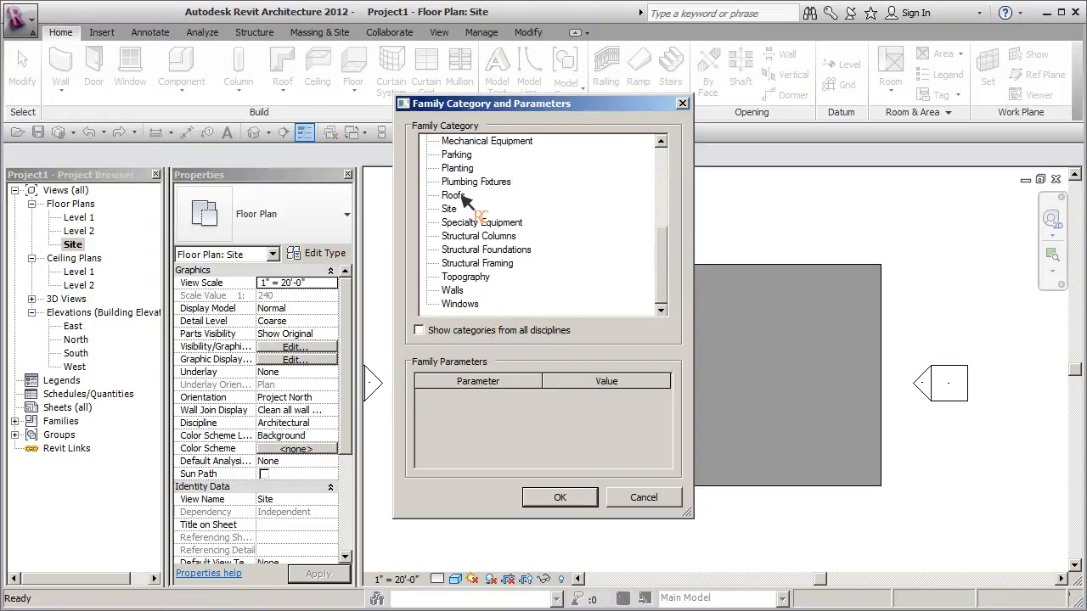
{"action": "left_click", "coordinate": [561, 497]}
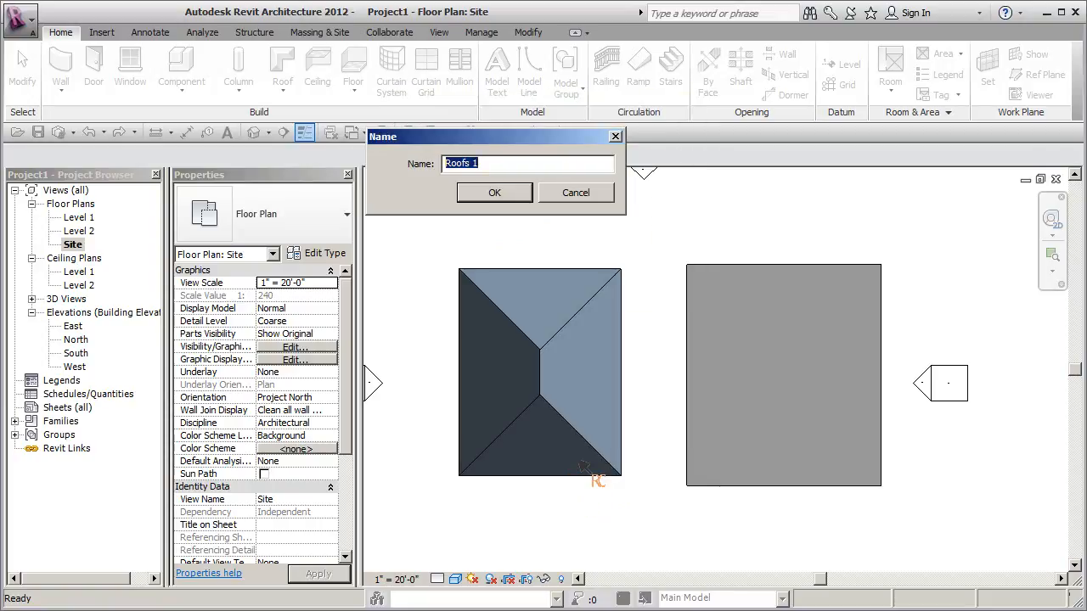
{"action": "left_click", "coordinate": [506, 194]}
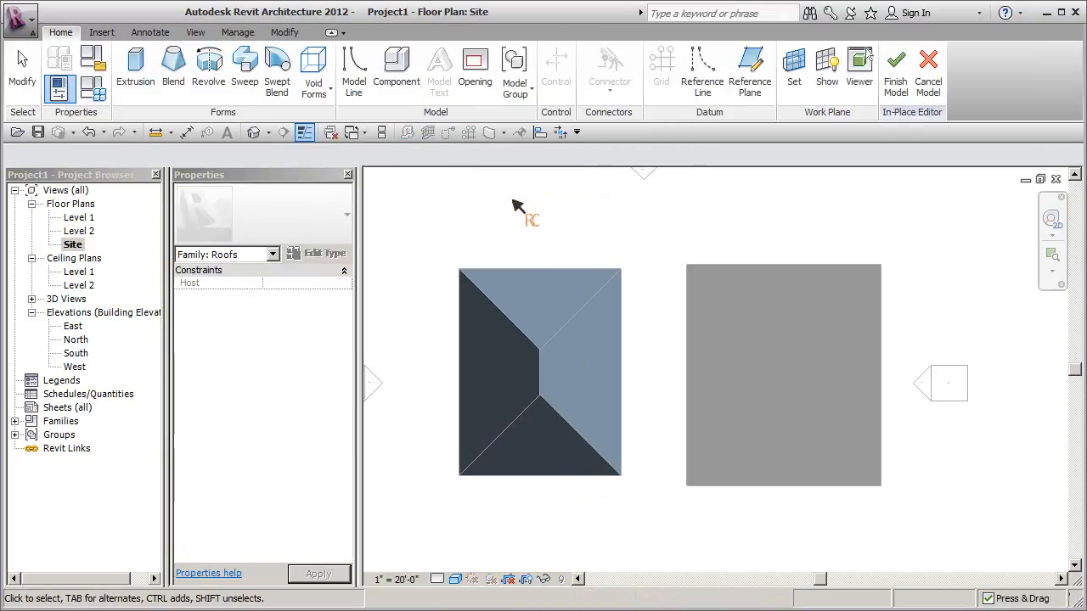
- Sketch a void extrusion rectangle about 24' 6" by 22' 6" over the hip roof's northeast corner
{"action": "left_click", "coordinate": [313, 77]}
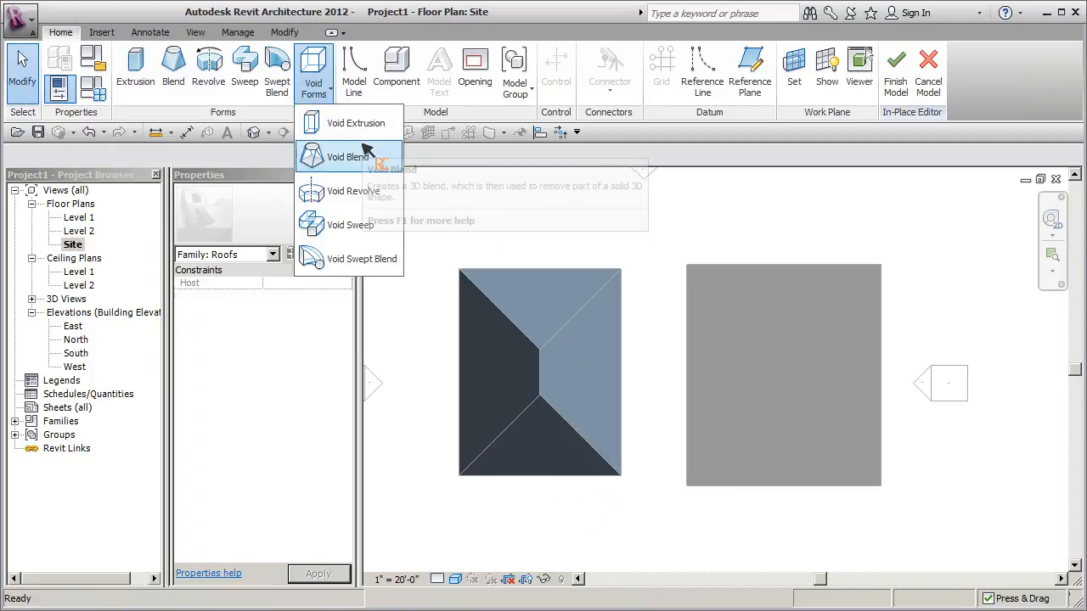
{"action": "left_click", "coordinate": [350, 124]}
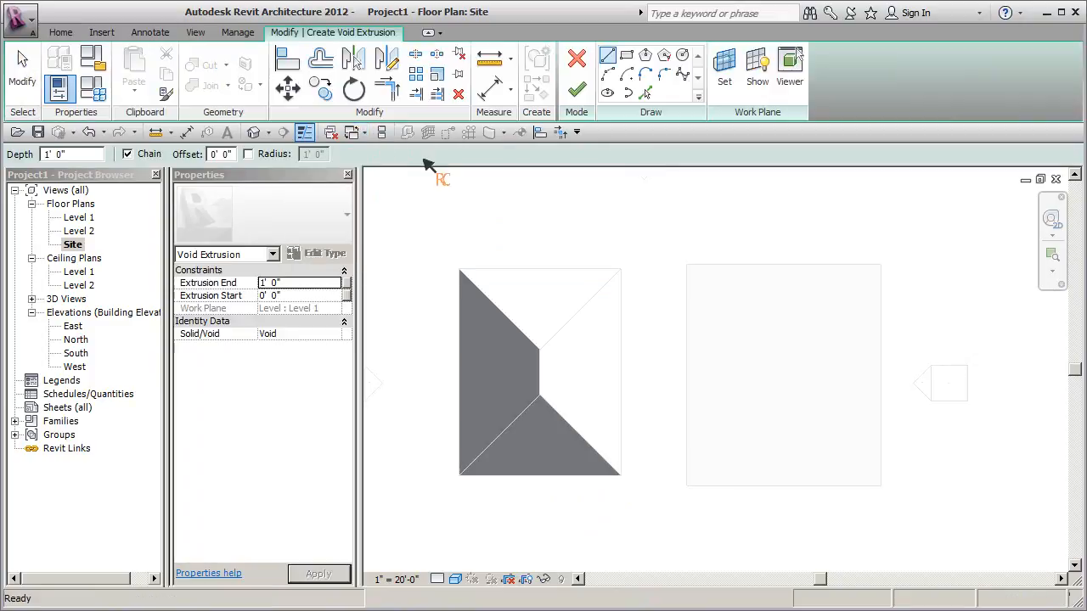
{"action": "left_click", "coordinate": [626, 56]}
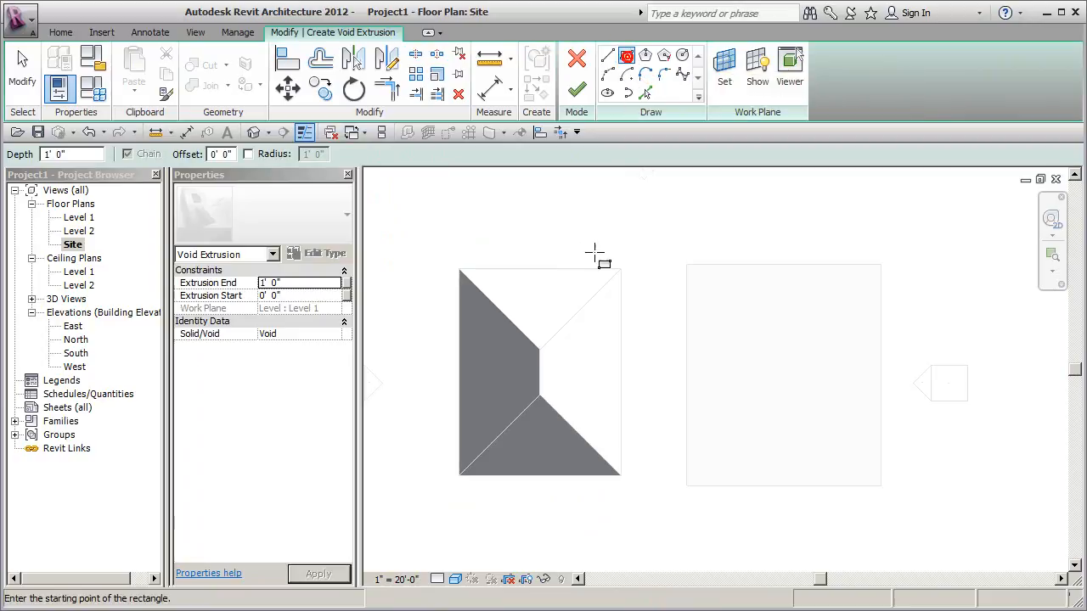
{"action": "left_click", "coordinate": [554, 246]}
{"action": "left_click", "coordinate": [641, 326]}
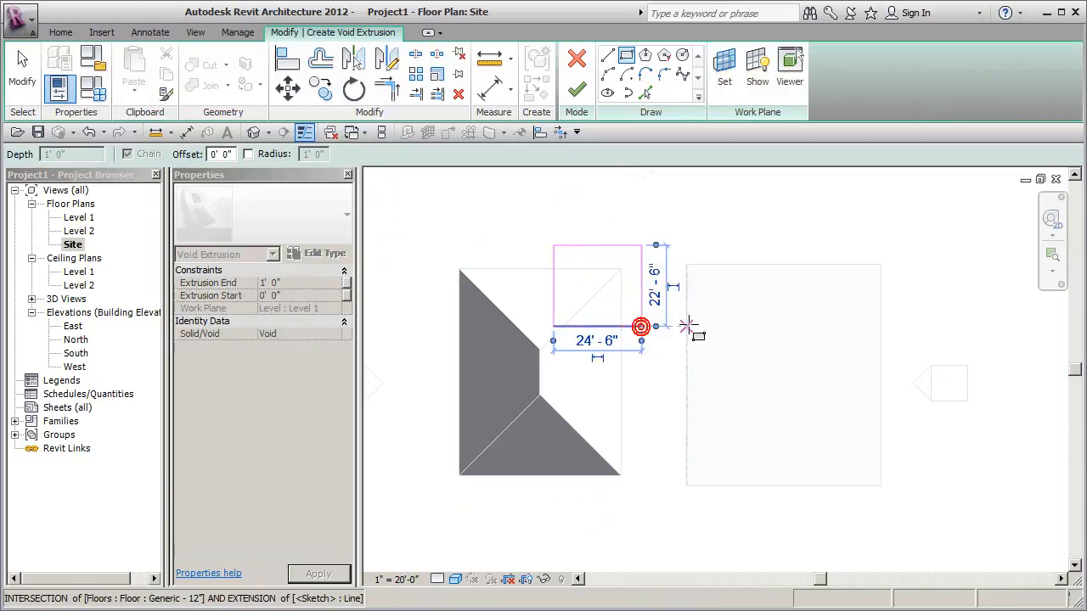
- Set the void's extrusion end to 5' and finish the extrusion sketch
{"action": "left_click", "coordinate": [303, 283]}
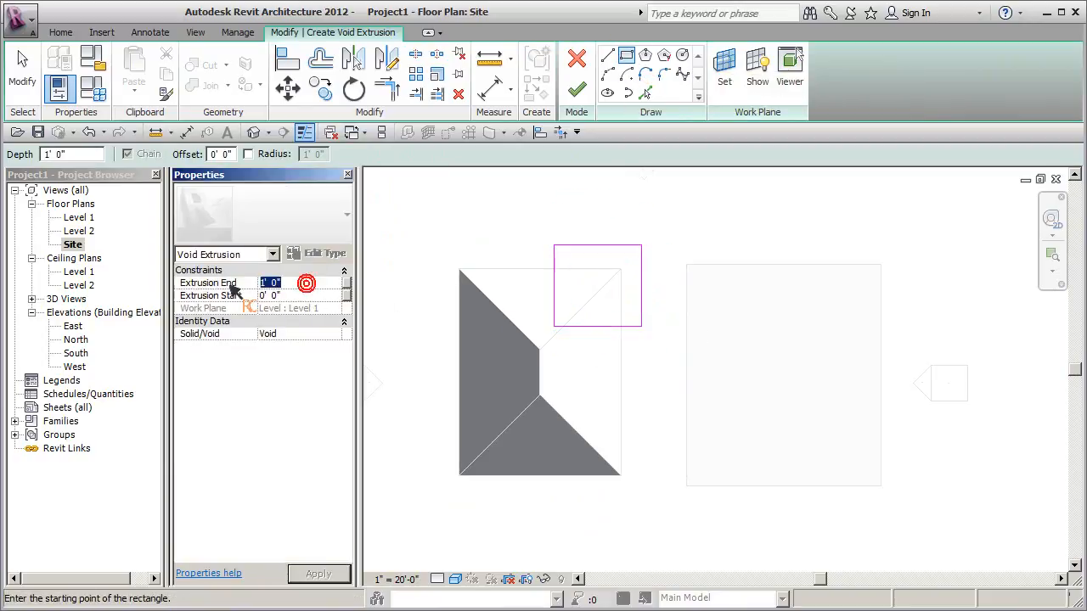
{"action": "type", "text": "5"}
{"action": "left_click", "coordinate": [577, 88]}
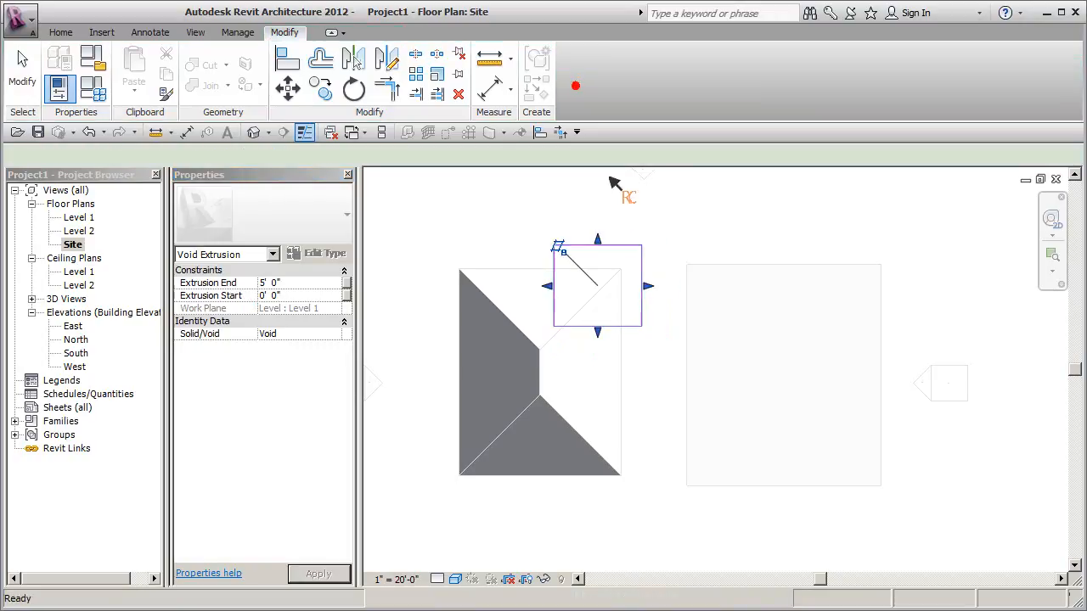
{"action": "left_click", "coordinate": [615, 206]}
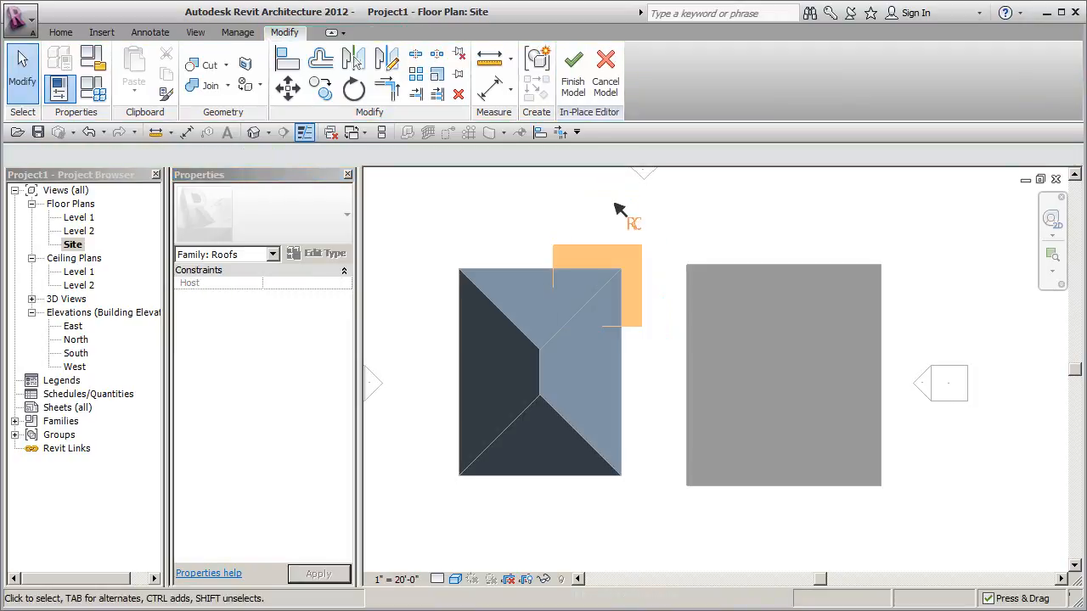
- Cut the hip roof with the void extrusion in the 3D view and finish the in-place model
{"action": "left_click", "coordinate": [266, 134]}
{"action": "mouse_move", "coordinate": [594, 431]}
{"action": "middle_mouse_down", "text": "shift"}
{"action": "mouse_move", "coordinate": [640, 417]}
{"action": "mouse_move", "coordinate": [552, 446]}
{"action": "mouse_move", "coordinate": [604, 444]}
{"action": "middle_mouse_up", "text": "shift"}
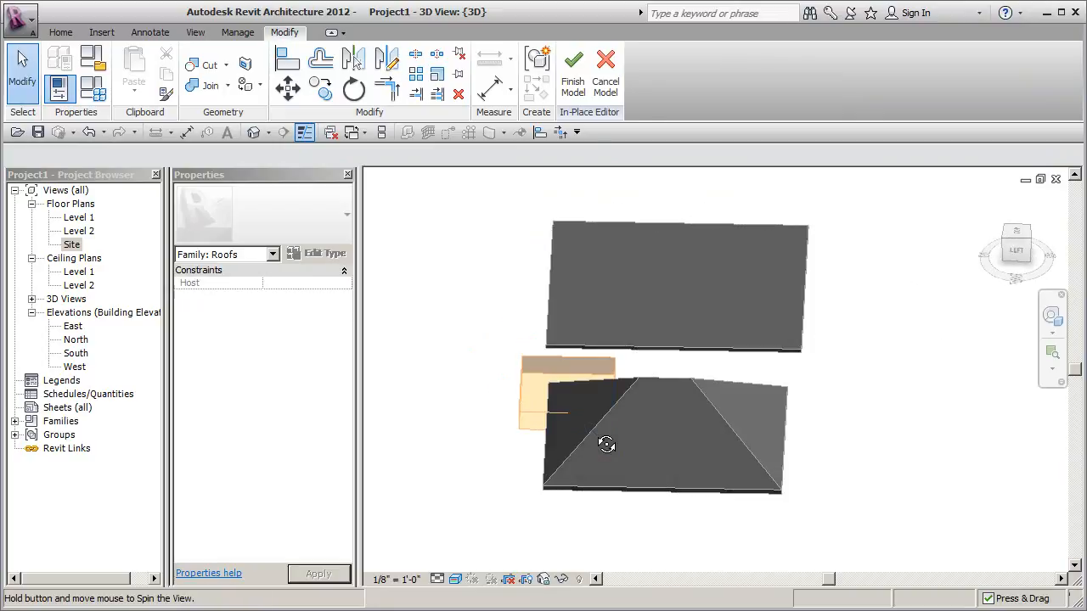
{"action": "left_click", "coordinate": [205, 65]}
{"action": "left_click", "coordinate": [533, 381]}
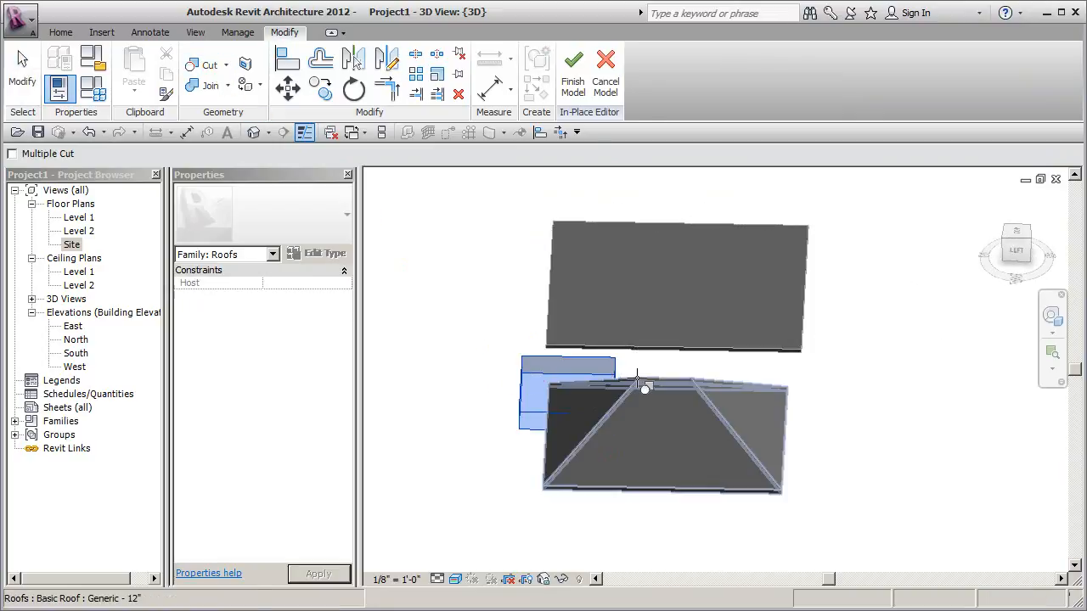
{"action": "left_click", "coordinate": [637, 378]}
{"action": "middle_click_drag", "start_coordinate": [563, 524], "coordinate": [739, 486], "text": "shift"}
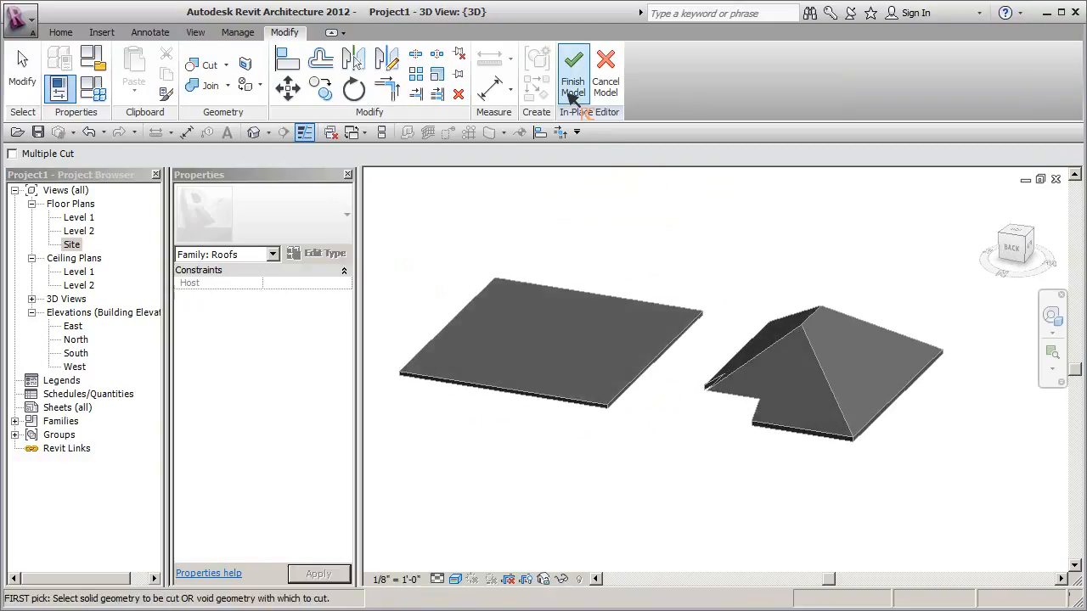
{"action": "scroll", "coordinate": [783, 451], "scroll_direction": "up", "scroll_amount": 2}
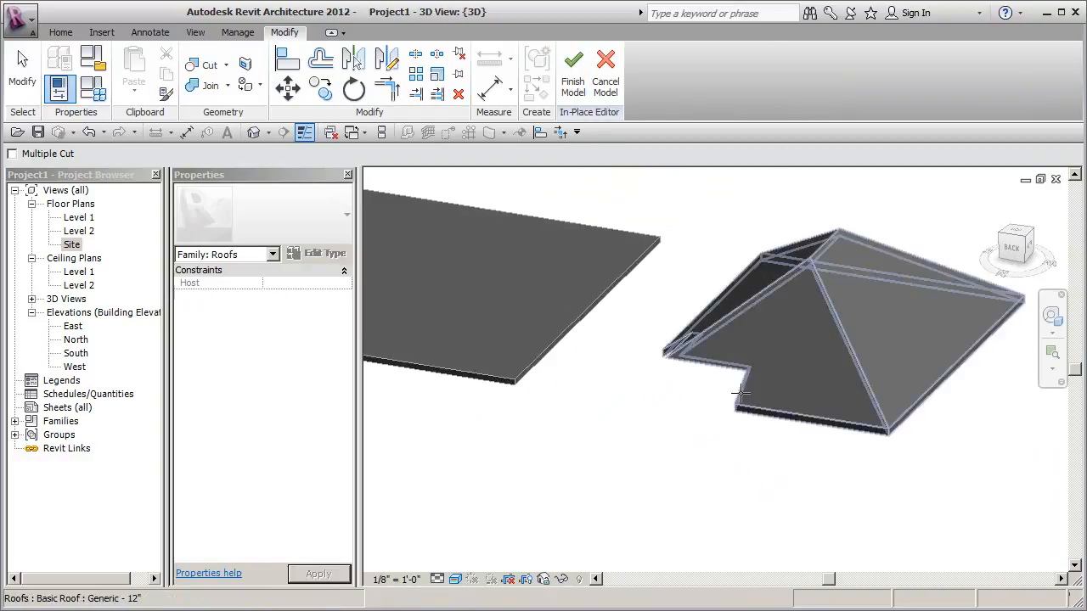
{"action": "left_click", "coordinate": [573, 68]}
- Reopen the in-place void model at the roof's notched corner for editing
{"action": "middle_click_drag", "start_coordinate": [756, 424], "coordinate": [708, 459]}
{"action": "left_click", "coordinate": [704, 457]}
{"action": "middle_click_drag", "start_coordinate": [688, 512], "coordinate": [707, 451], "text": "shift"}
{"action": "scroll", "coordinate": [785, 453], "scroll_direction": "up", "scroll_amount": 3}
{"action": "left_click", "coordinate": [708, 451]}
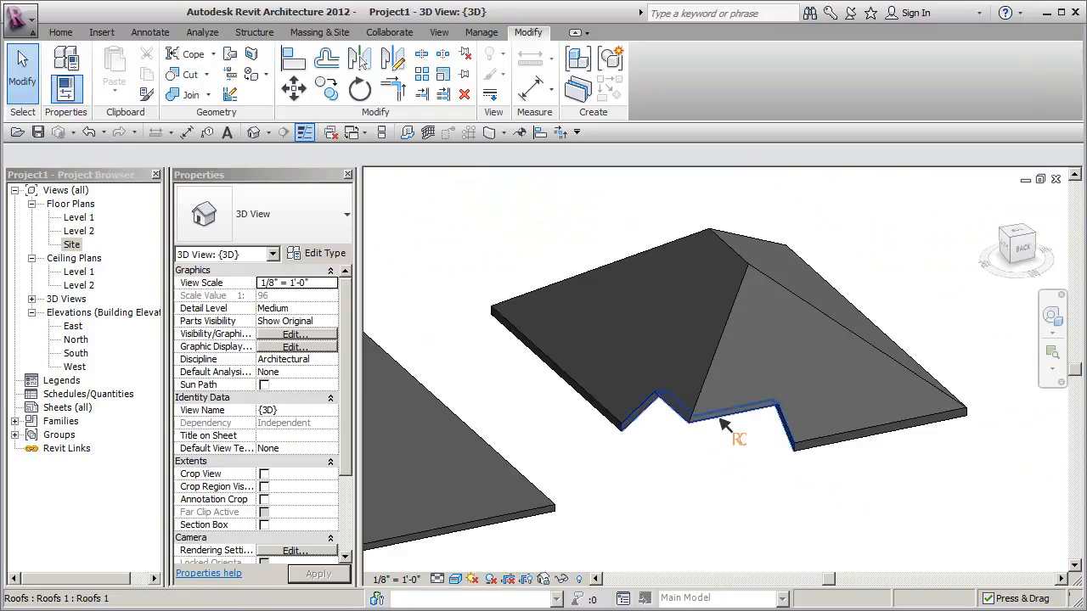
{"action": "left_click", "coordinate": [722, 423]}
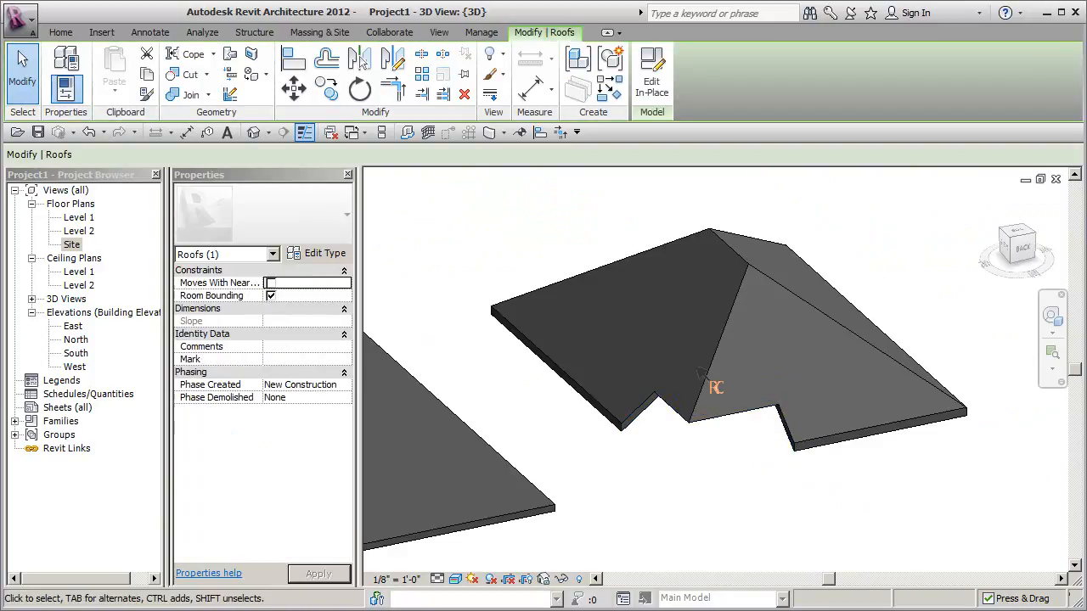
{"action": "left_click", "coordinate": [653, 84]}
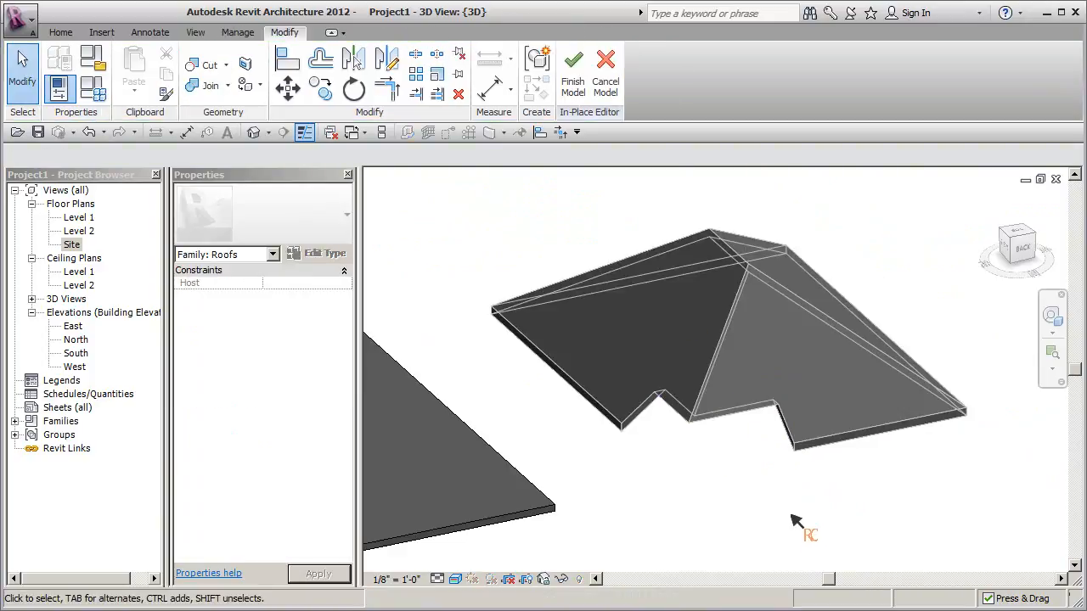
- Stretch the top of the void extrusion up to about 11' 7" and finish the in-place model
{"action": "left_click", "coordinate": [777, 418]}
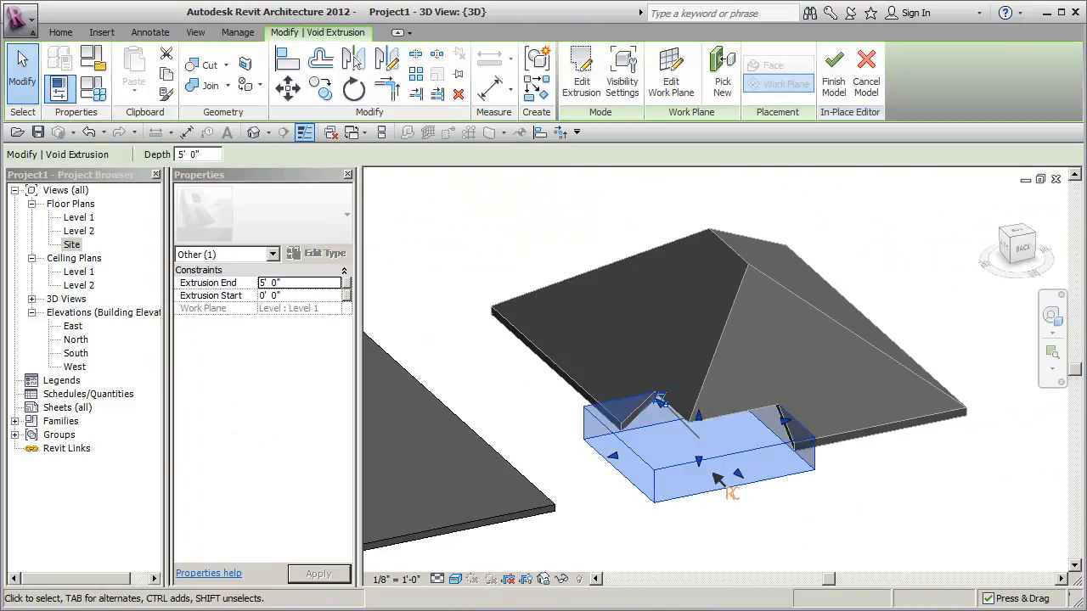
{"action": "left_click_drag", "start_coordinate": [703, 422], "coordinate": [698, 374]}
{"action": "left_click", "coordinate": [837, 550]}
{"action": "middle_click_drag", "start_coordinate": [835, 549], "coordinate": [807, 509], "text": "shift"}
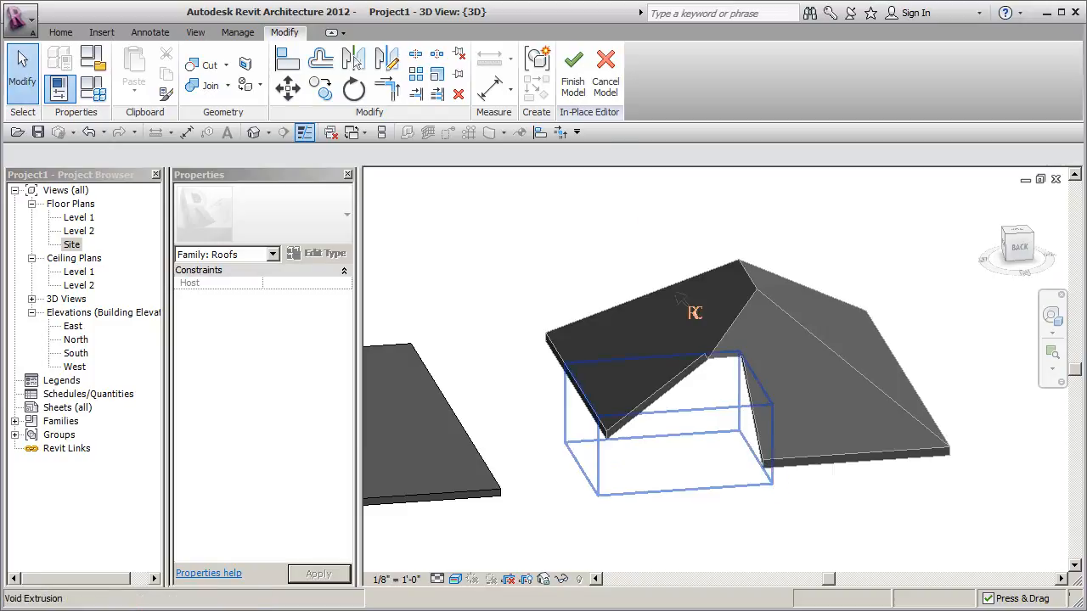
{"action": "left_click", "coordinate": [576, 81]}
{"action": "scroll", "coordinate": [770, 530], "scroll_direction": "down", "scroll_amount": 2}
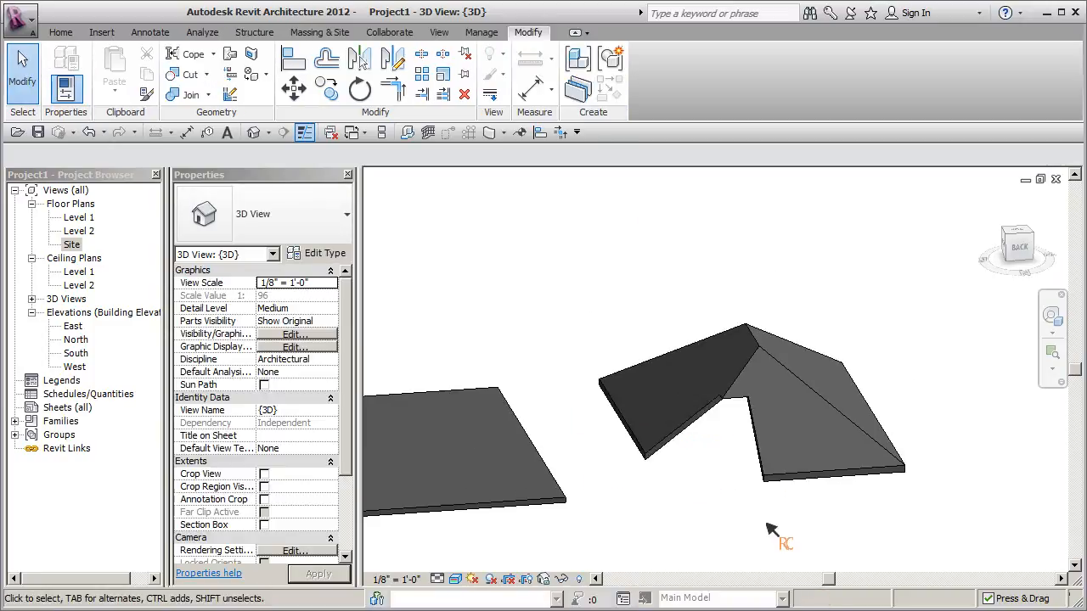
{"action": "middle_click_drag", "start_coordinate": [749, 529], "coordinate": [750, 529]}
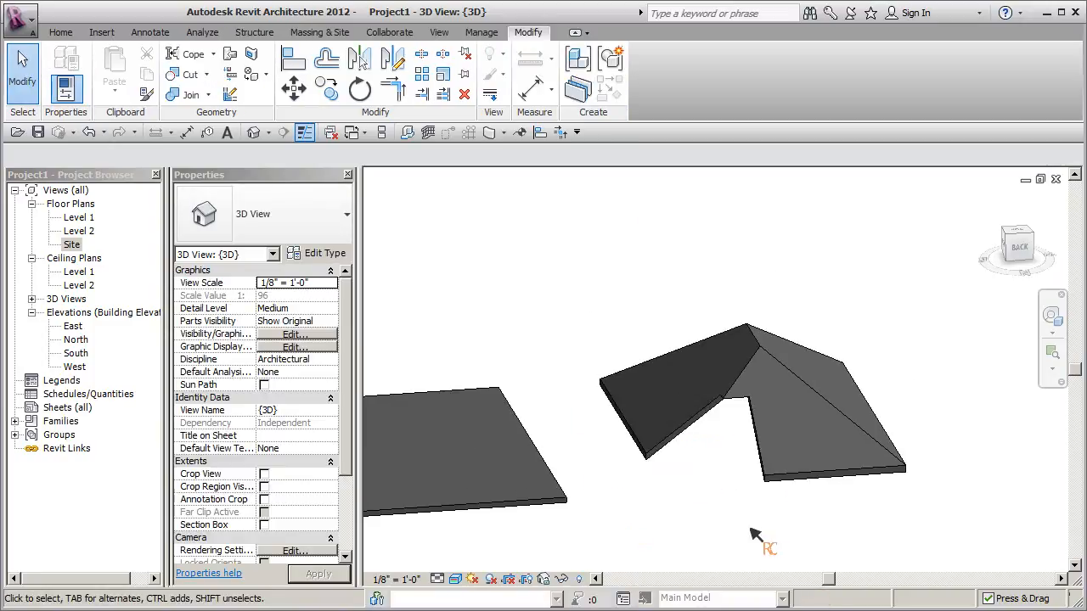
- Edit the void extrusion's sketch in the Site floor plan and delete its rectangular boundary
{"action": "double_click", "coordinate": [74, 246]}
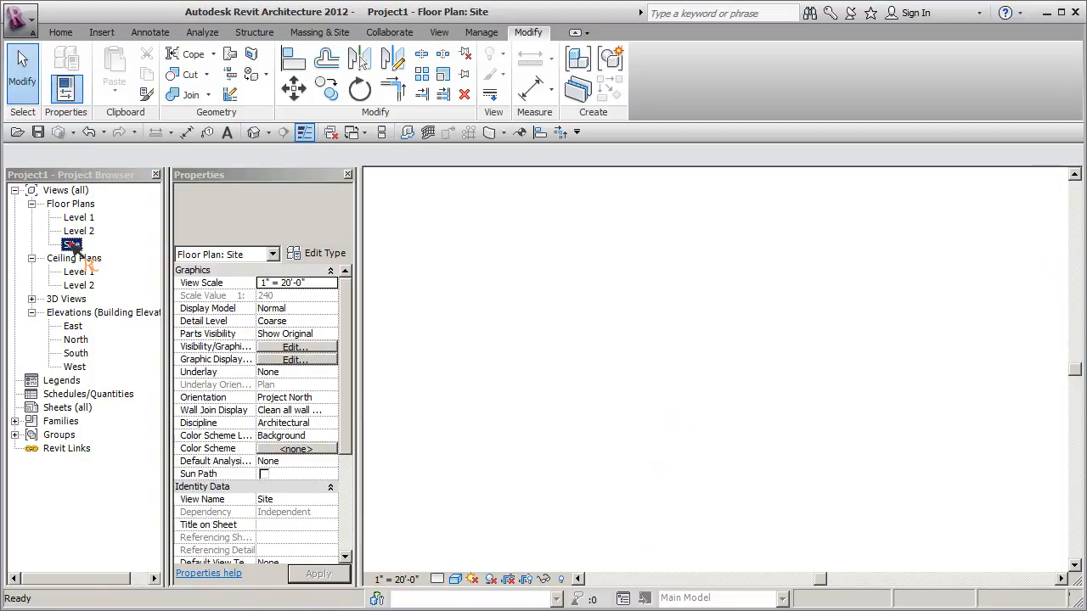
{"action": "left_click", "coordinate": [614, 322]}
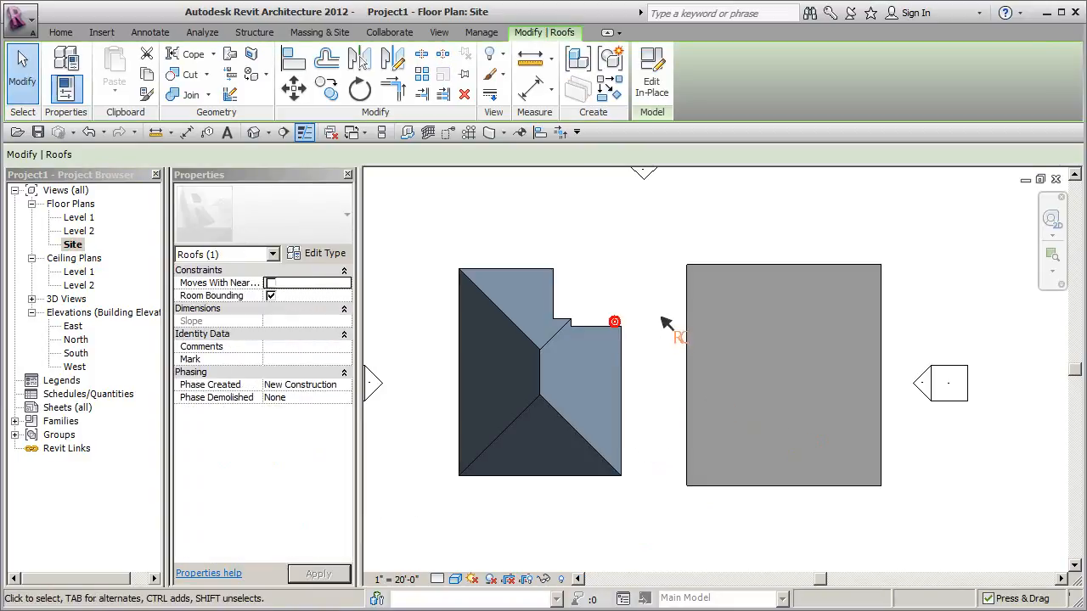
{"action": "left_click", "coordinate": [653, 85]}
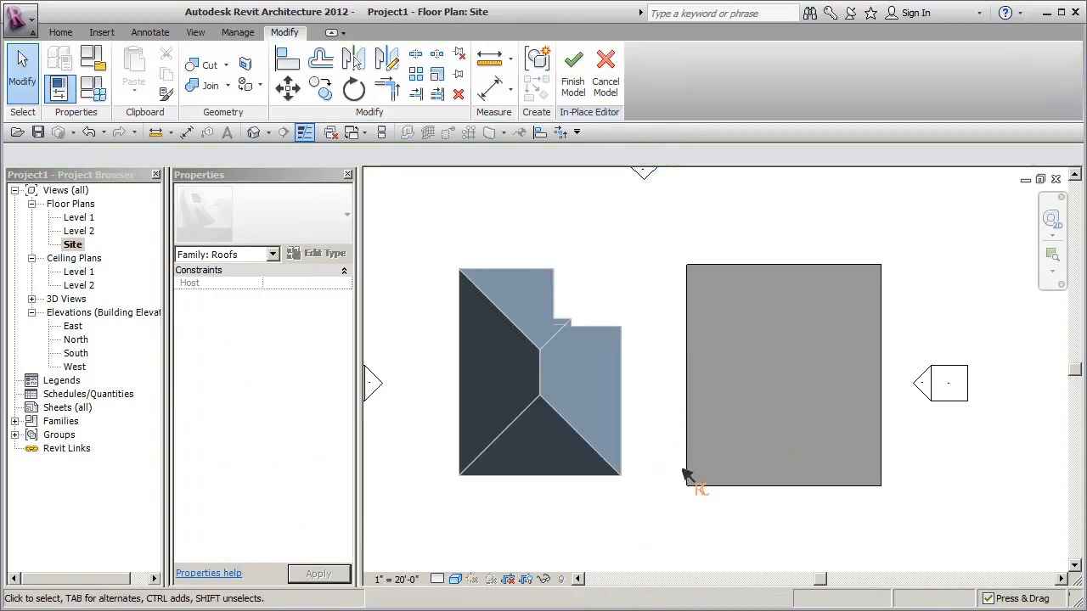
{"action": "left_click", "coordinate": [615, 325]}
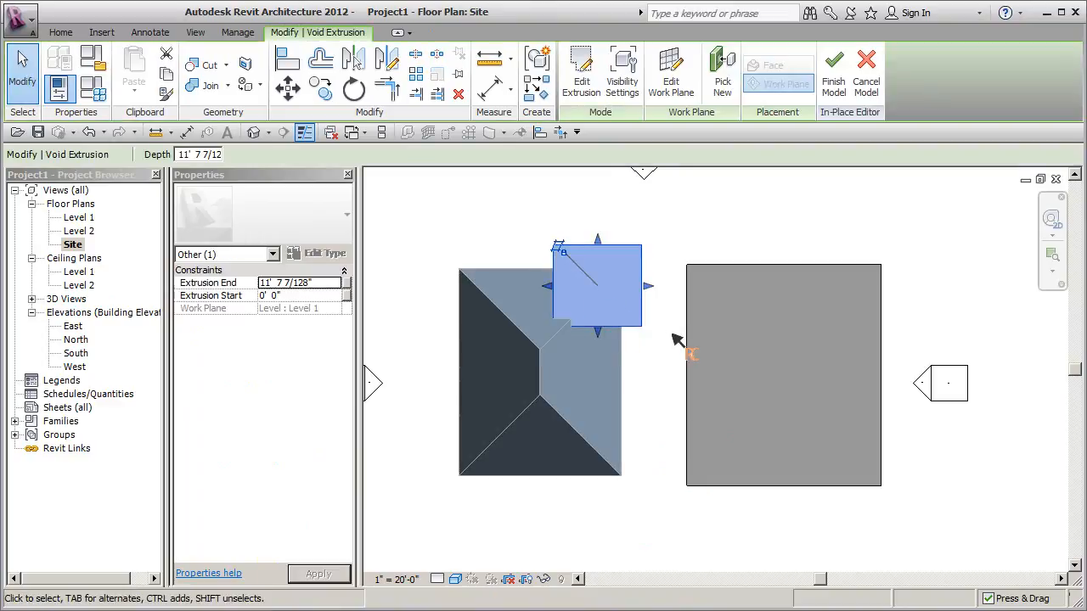
{"action": "left_click", "coordinate": [582, 81]}
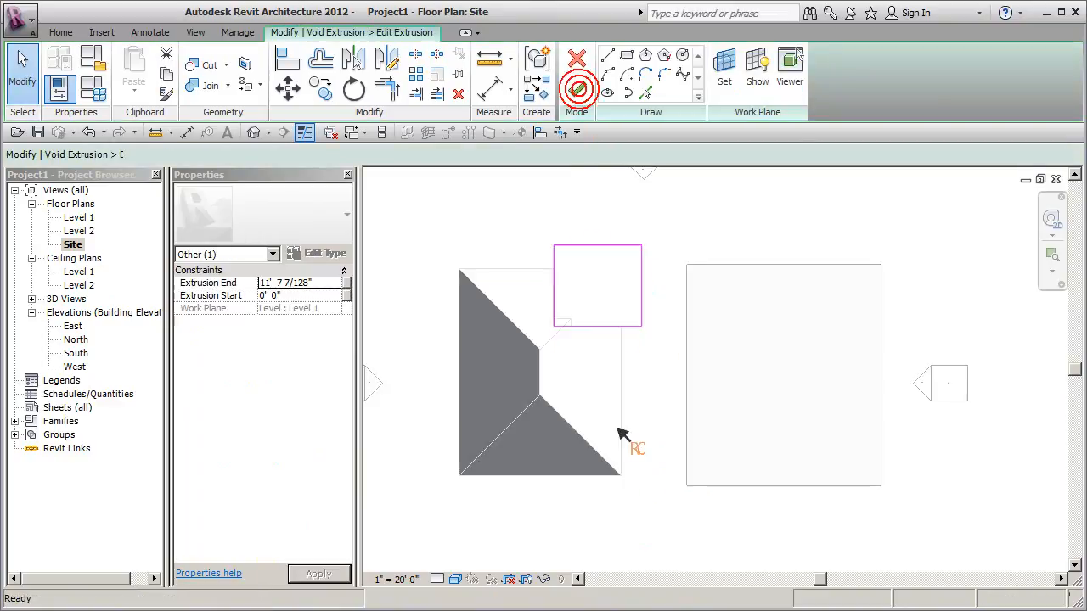
{"action": "left_click_drag", "start_coordinate": [548, 339], "coordinate": [660, 241]}
{"action": "key", "text": "Delete"}
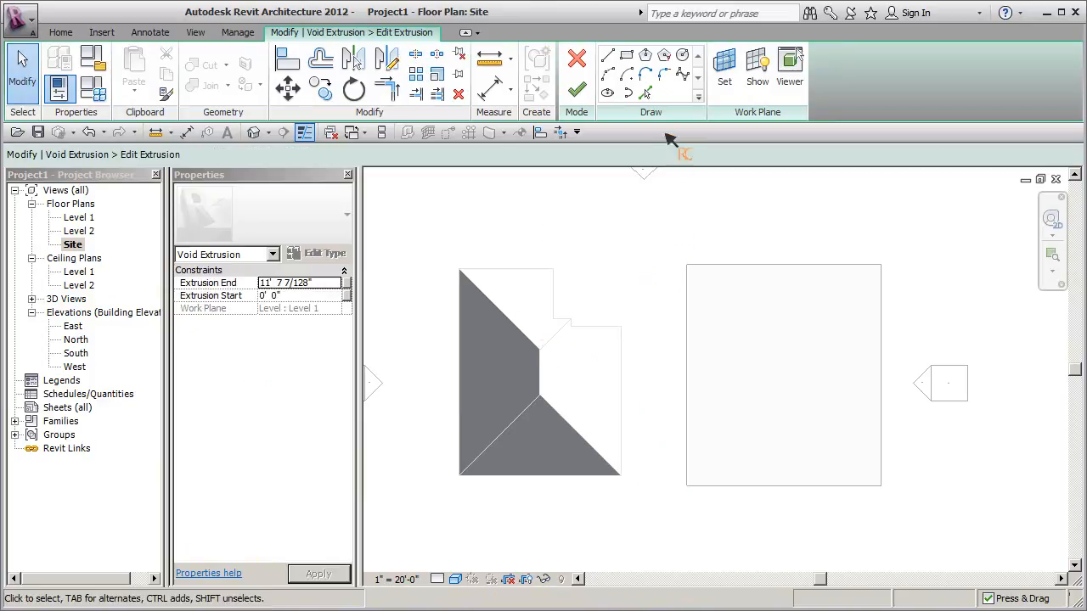
- Sketch an ellipse centred on the hip roof's ridge, with half-axes of about 27' 0" vertically and 21' 0" horizontally
{"action": "left_click", "coordinate": [608, 93]}
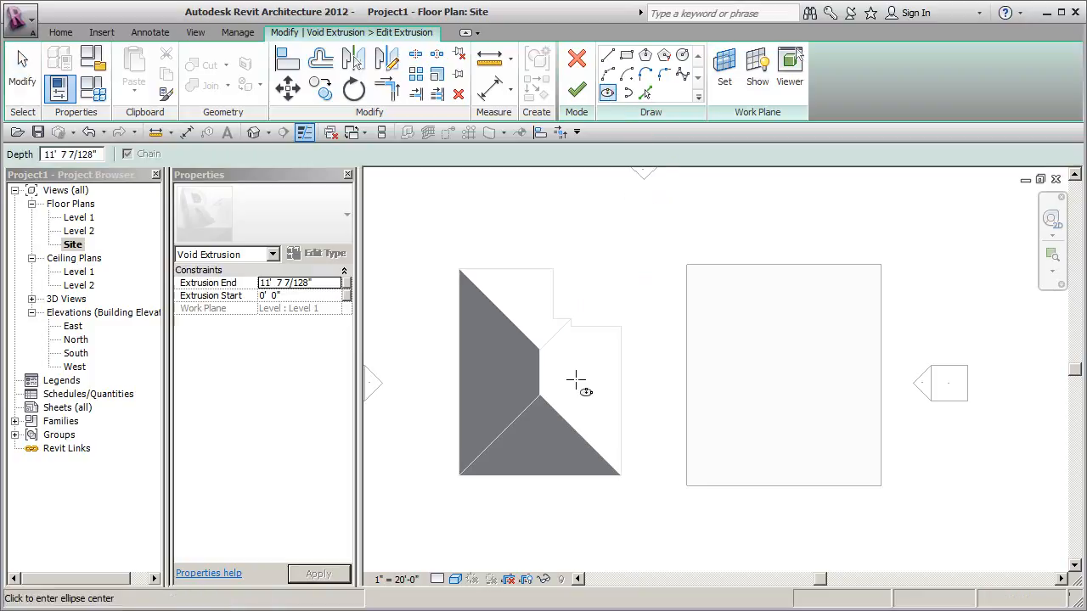
{"action": "left_click", "coordinate": [541, 371]}
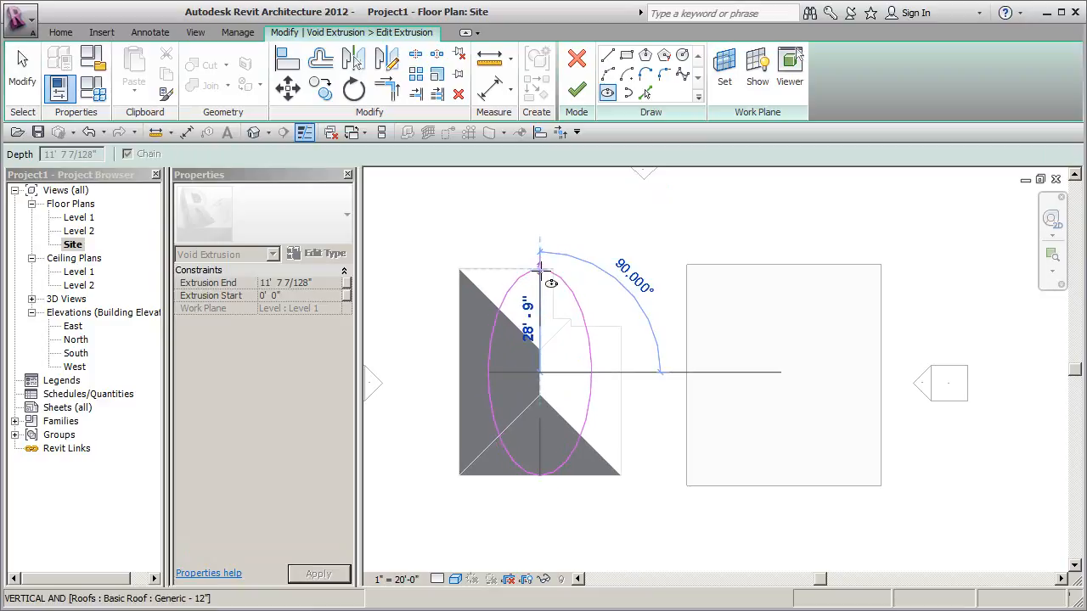
{"action": "left_click", "coordinate": [540, 275]}
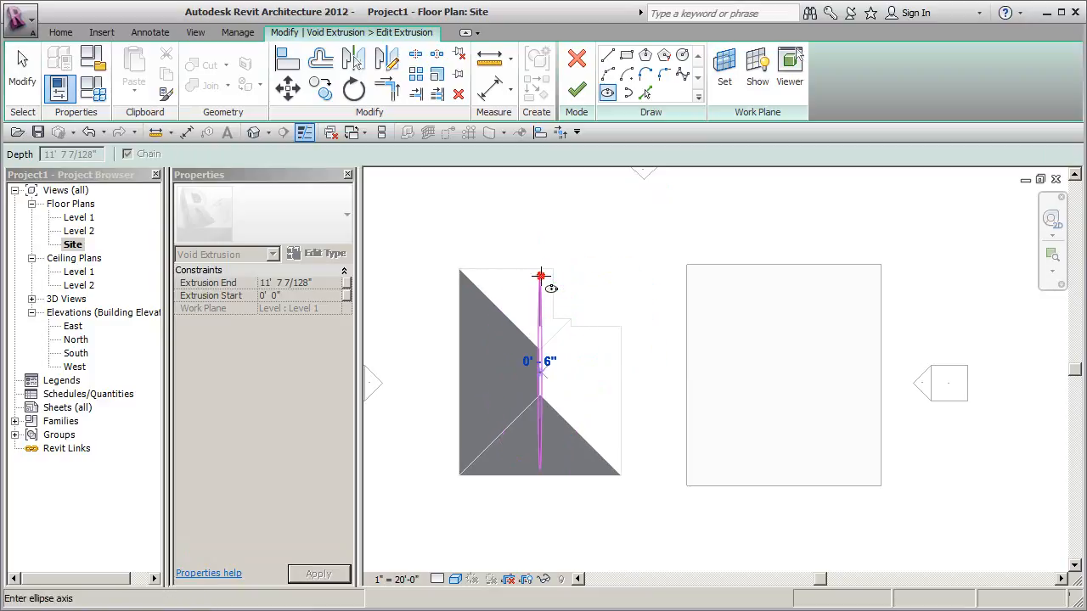
{"action": "left_click", "coordinate": [613, 361]}
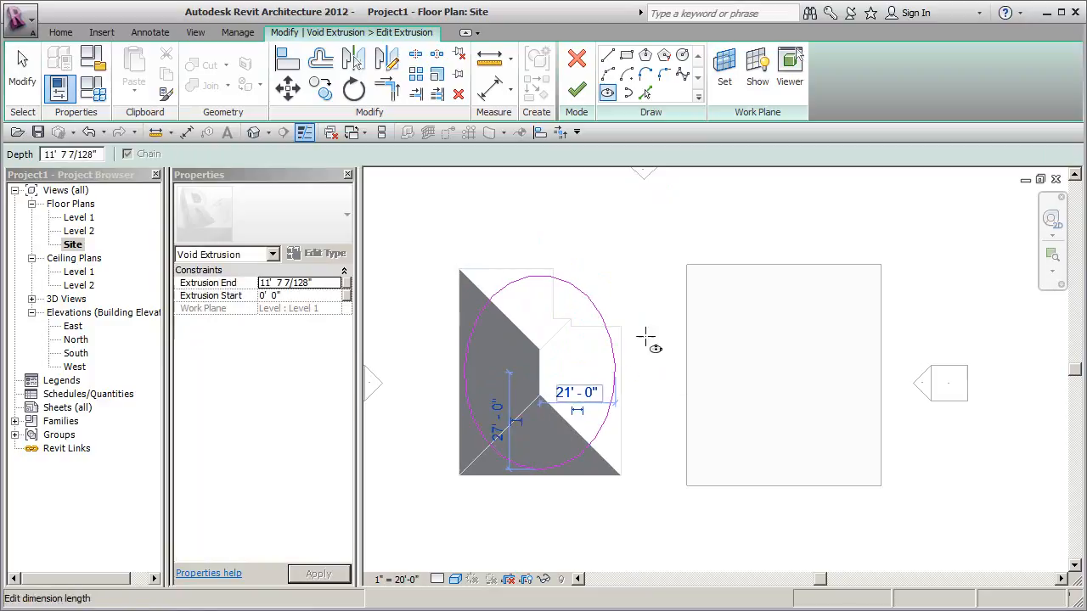
- Sketch a larger concentric ellipse around the roof, with half-axes of about 30' 6" horizontally and 47' 6" vertically
{"action": "left_click", "coordinate": [540, 374]}
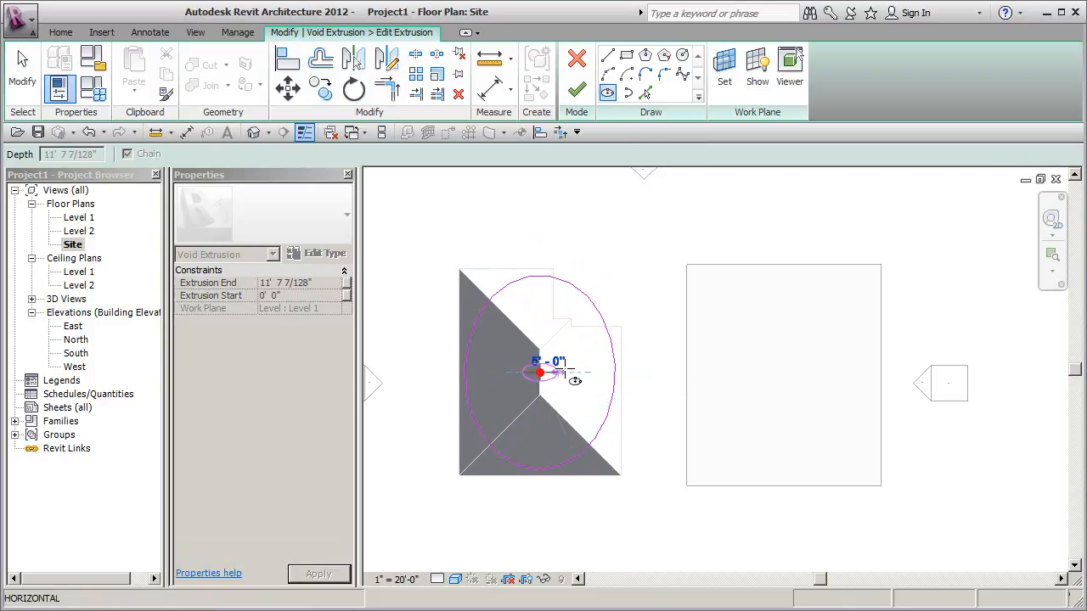
{"action": "left_click", "coordinate": [650, 371]}
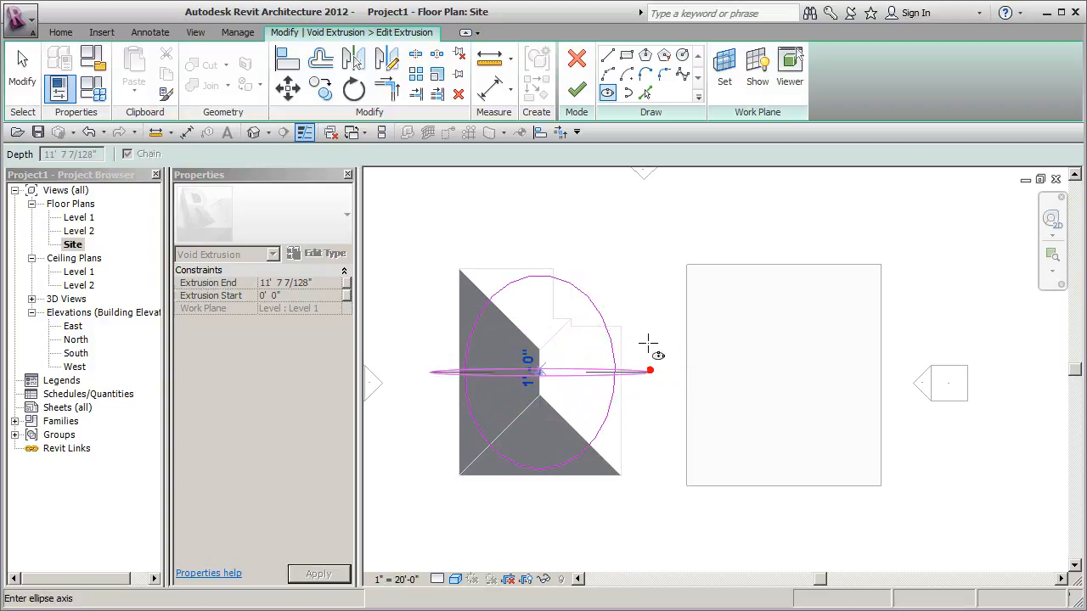
{"action": "left_click", "coordinate": [560, 202]}
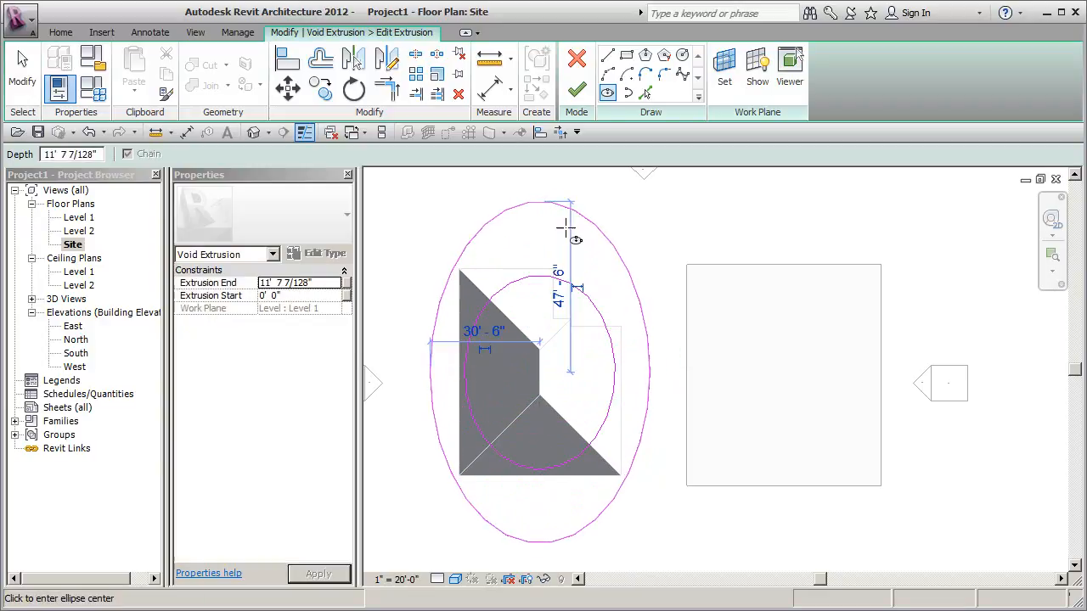
{"action": "key", "text": "Escape"}
{"action": "key", "text": "Escape"}
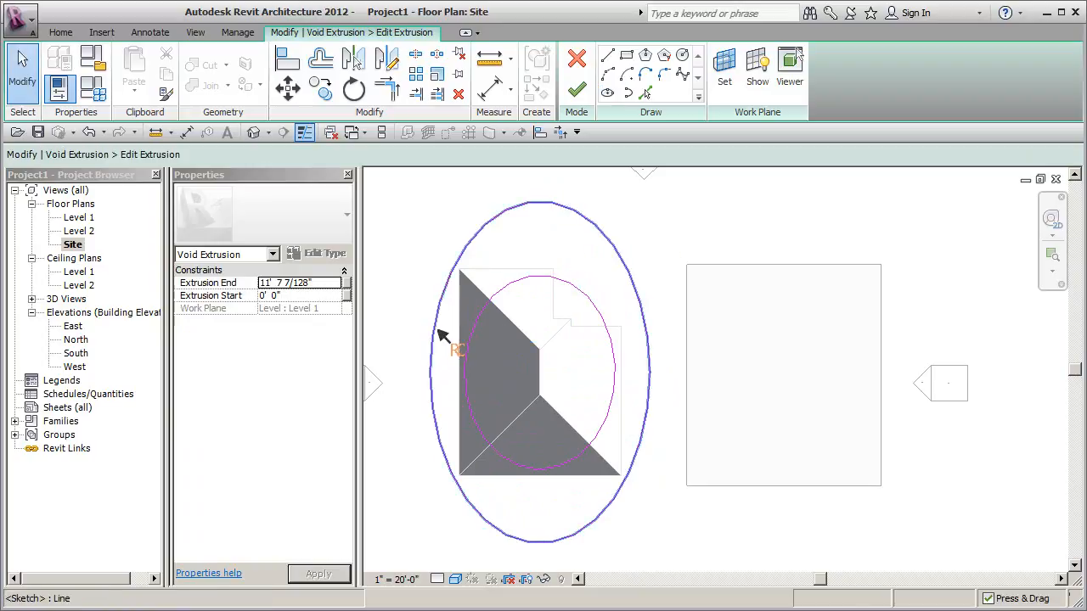
- Widen the outer ellipse slightly along its horizontal axis so it clears the roof's corners
{"action": "left_click", "coordinate": [437, 329]}
{"action": "left_click_drag", "start_coordinate": [431, 372], "coordinate": [419, 371]}
{"action": "left_click", "coordinate": [717, 231]}
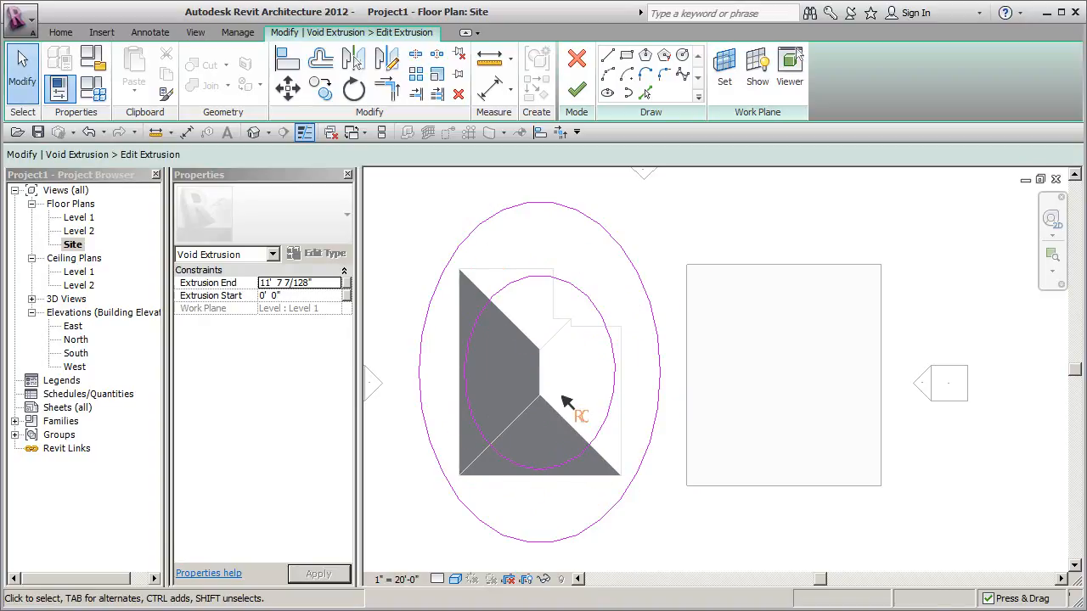
- Check the two ellipses in the 3D view and finish the void extrusion's sketch
{"action": "left_click", "coordinate": [253, 132]}
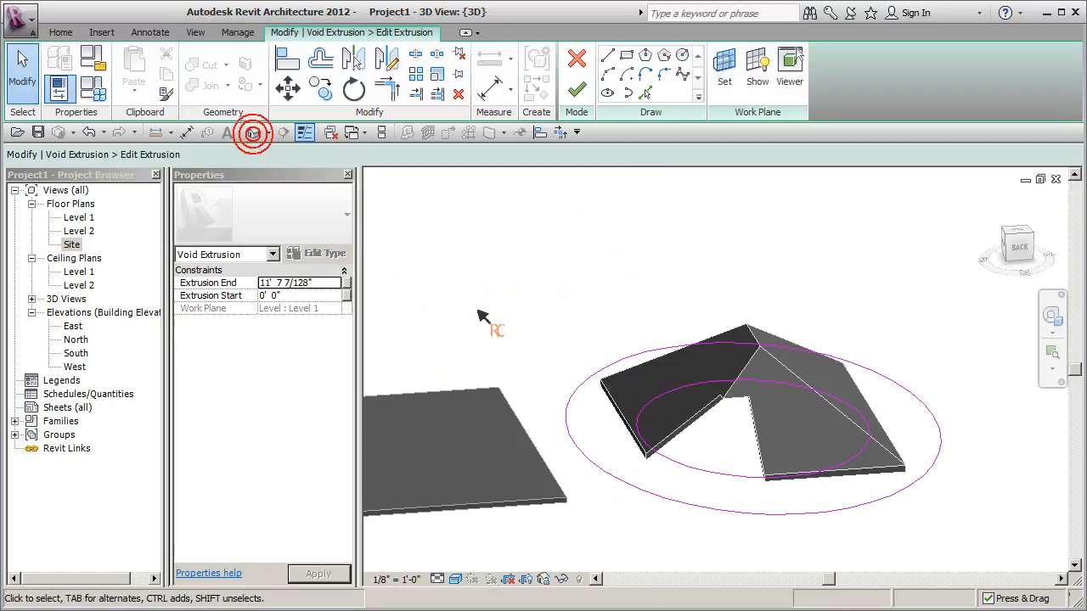
{"action": "mouse_move", "coordinate": [801, 517]}
{"action": "middle_mouse_down", "text": "shift"}
{"action": "mouse_move", "coordinate": [778, 505]}
{"action": "mouse_move", "coordinate": [850, 536]}
{"action": "mouse_move", "coordinate": [837, 549]}
{"action": "mouse_move", "coordinate": [803, 467]}
{"action": "middle_mouse_up", "text": "shift"}
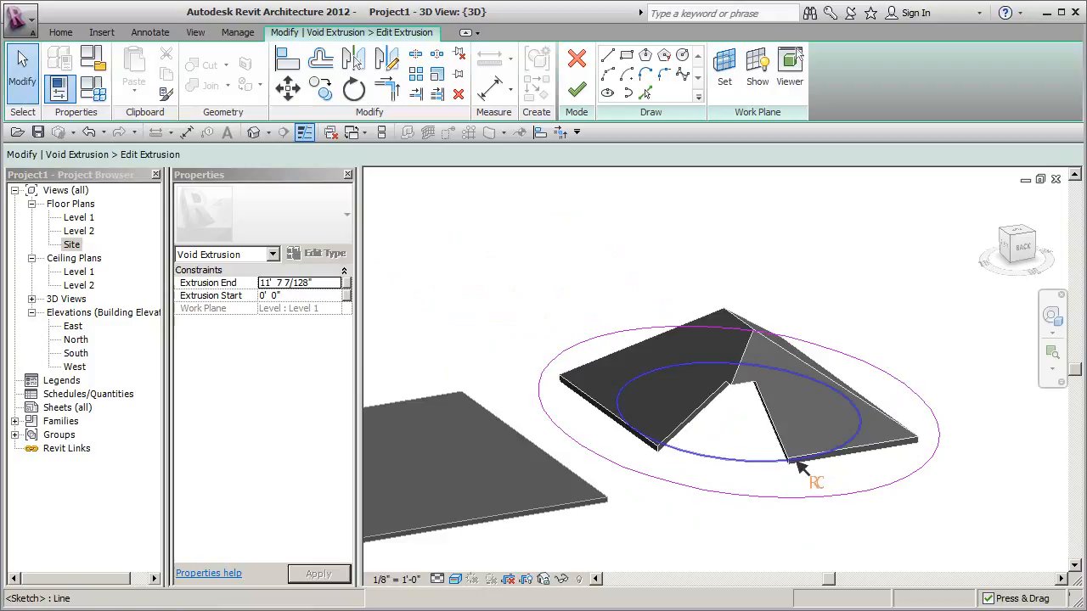
{"action": "left_click", "coordinate": [576, 89]}
{"action": "left_click", "coordinate": [902, 270]}
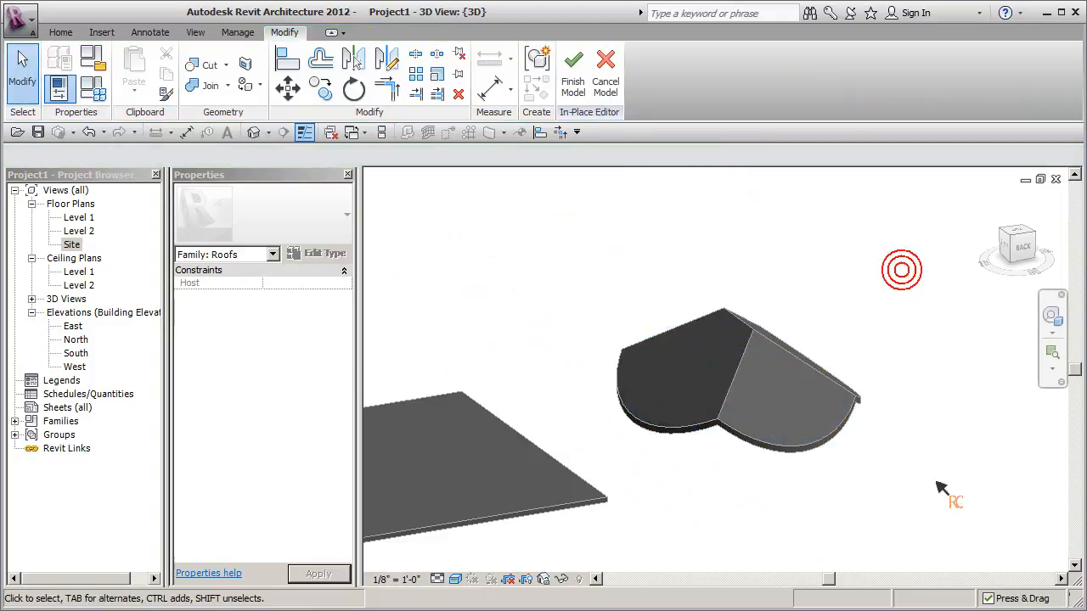
- Stretch the elliptical void extrusion's top up to about 24' 5" and its bottom down to about -7' 10"
{"action": "left_click", "coordinate": [853, 427]}
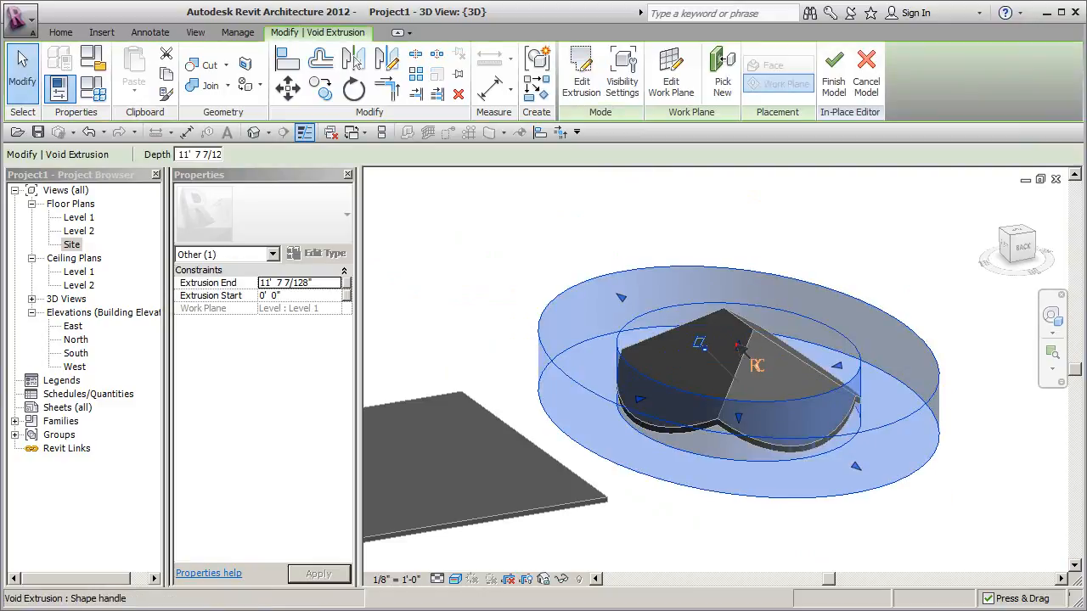
{"action": "left_click_drag", "start_coordinate": [737, 293], "coordinate": [737, 204]}
{"action": "middle_click_drag", "start_coordinate": [950, 541], "coordinate": [770, 434], "text": "shift"}
{"action": "left_click_drag", "start_coordinate": [746, 433], "coordinate": [790, 506]}
{"action": "middle_click_drag", "start_coordinate": [790, 505], "coordinate": [850, 432], "text": "shift"}
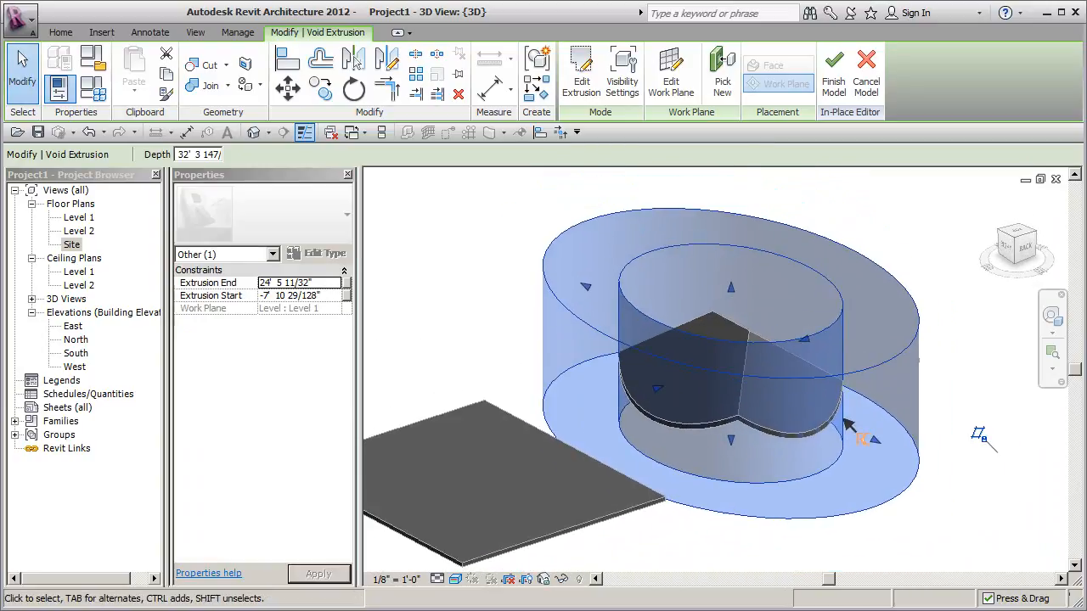
{"action": "left_click", "coordinate": [918, 521]}
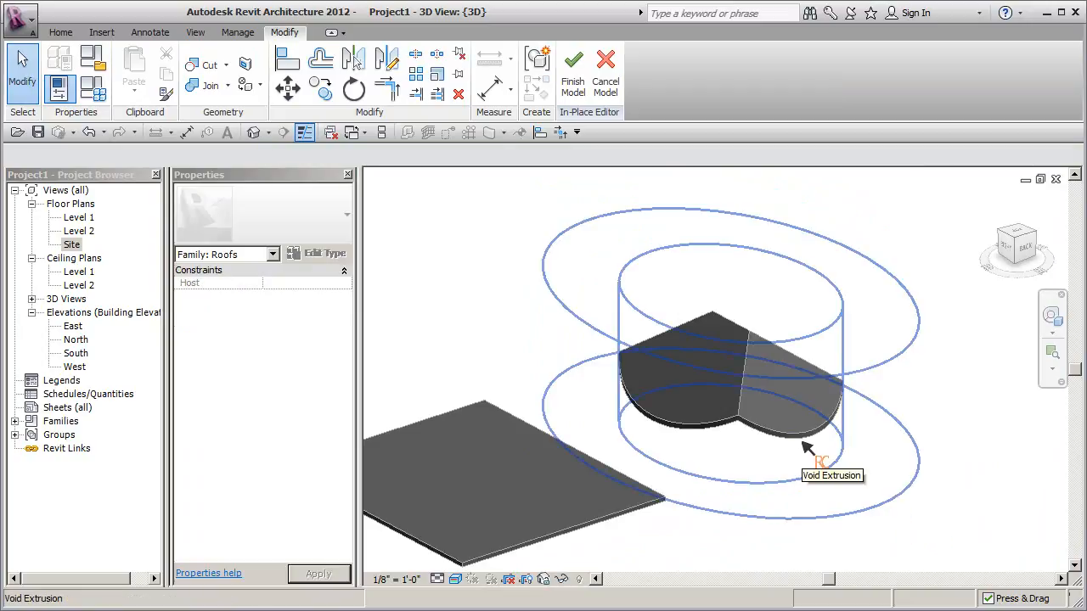
- Try to stop the elliptical void from cutting the roof with Uncut Geometry
{"action": "left_click", "coordinate": [210, 65]}
{"action": "left_click", "coordinate": [226, 64]}
{"action": "left_click", "coordinate": [242, 126]}
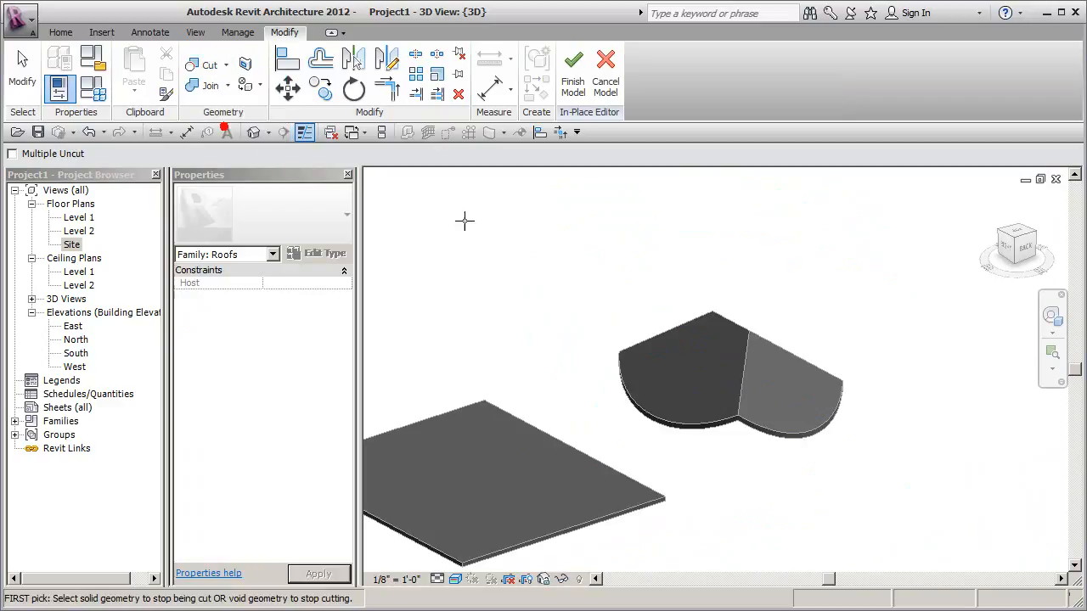
{"action": "left_click", "coordinate": [710, 319]}
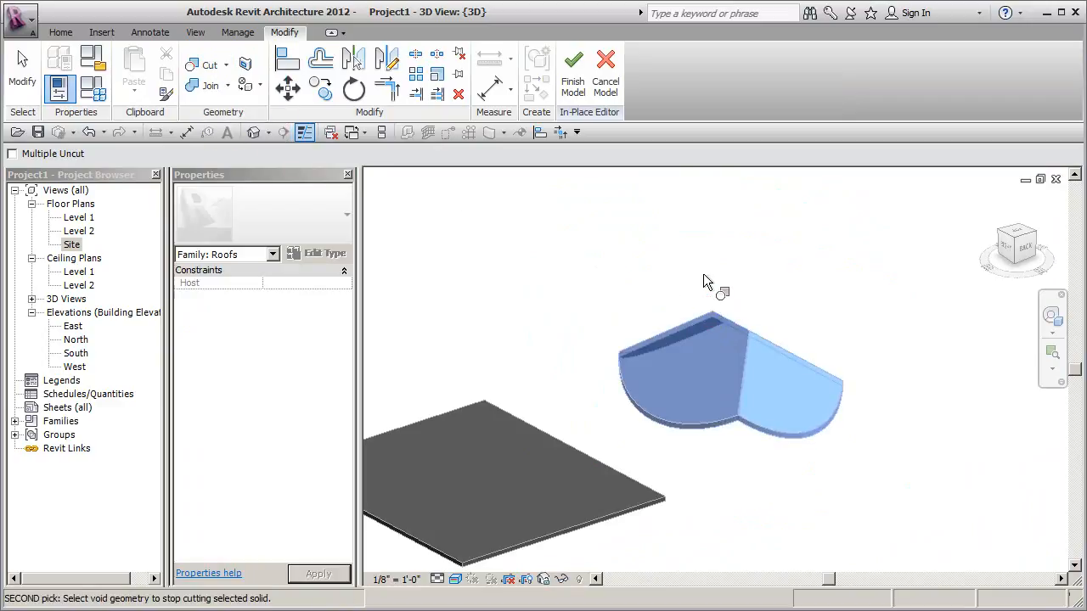
{"action": "left_click", "coordinate": [847, 476]}
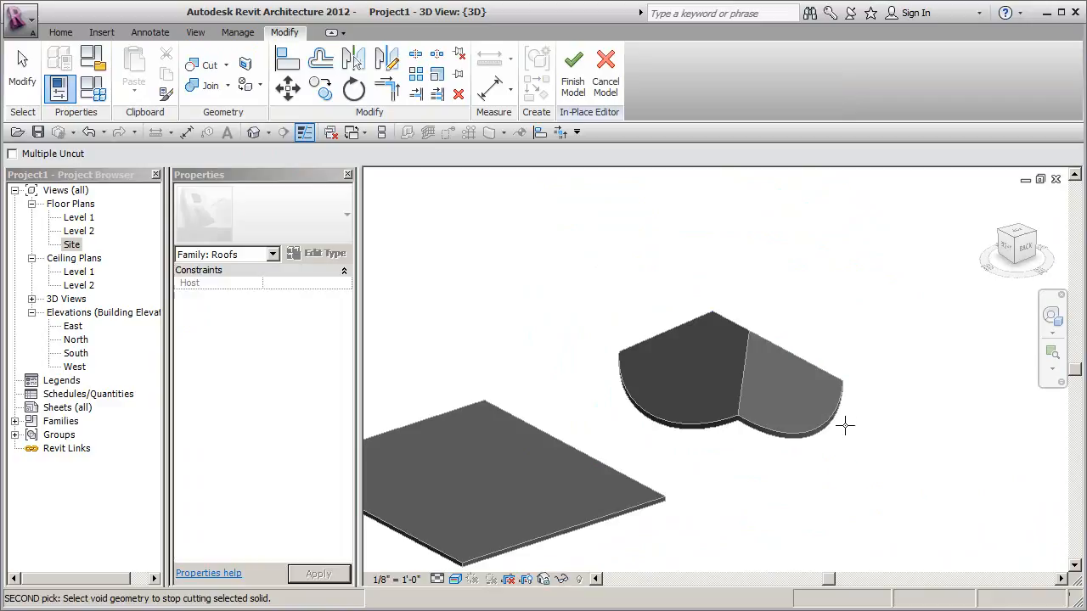
{"action": "left_click", "coordinate": [841, 409]}
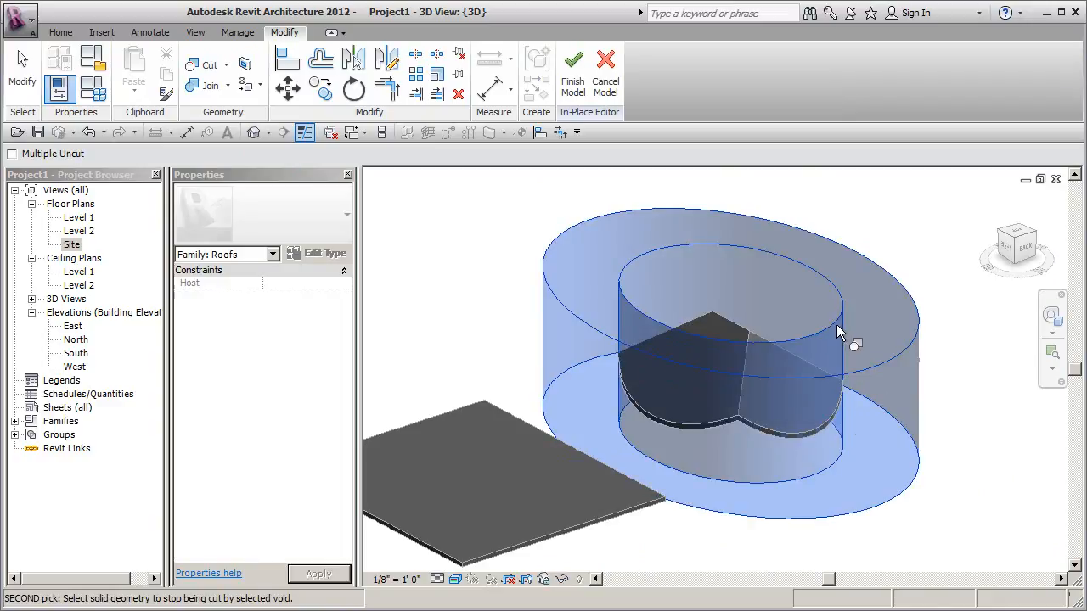
{"action": "left_click", "coordinate": [841, 218]}
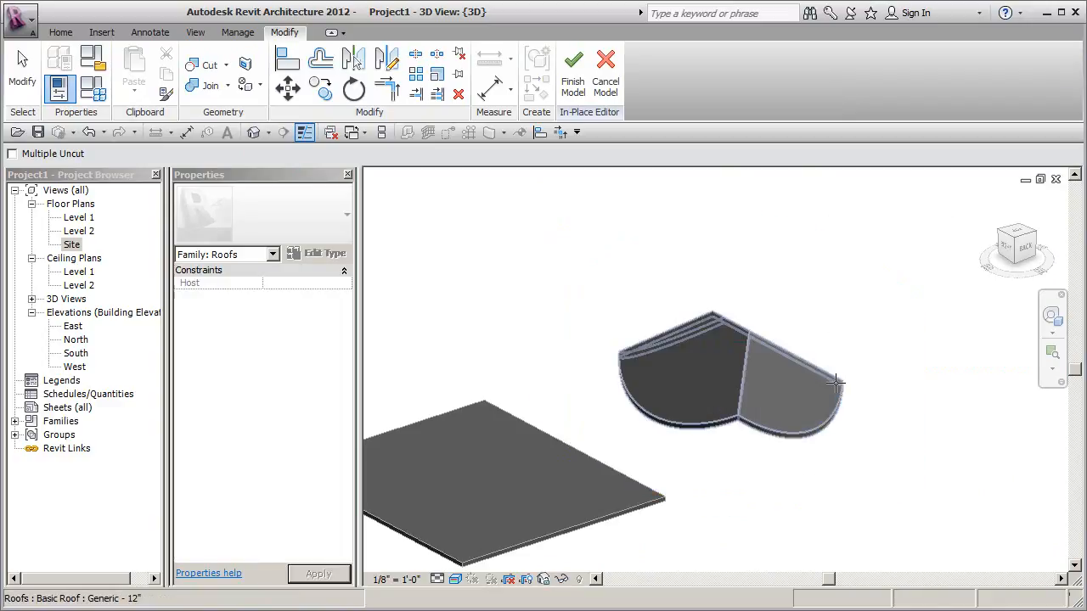
- Uncut the hip roof from the elliptical void extrusion
{"action": "left_click", "coordinate": [225, 64]}
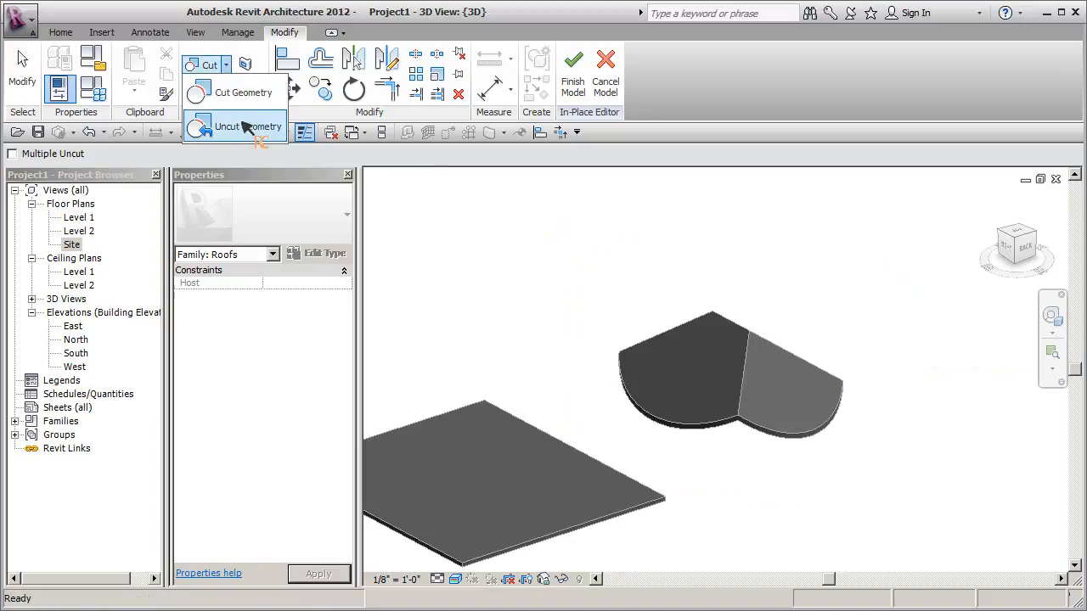
{"action": "left_click", "coordinate": [247, 127]}
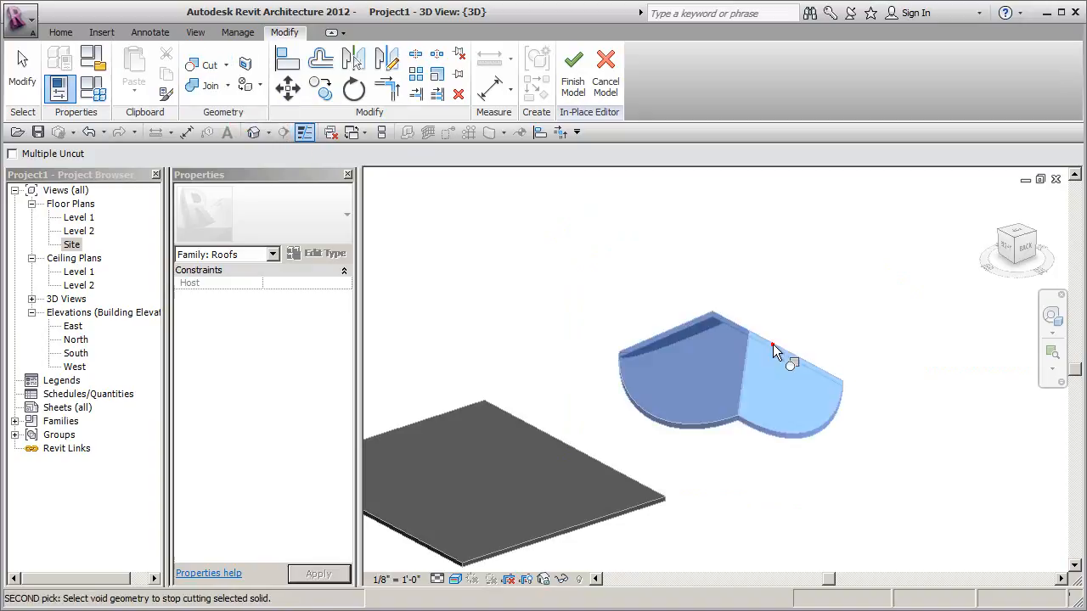
{"action": "left_click", "coordinate": [820, 440]}
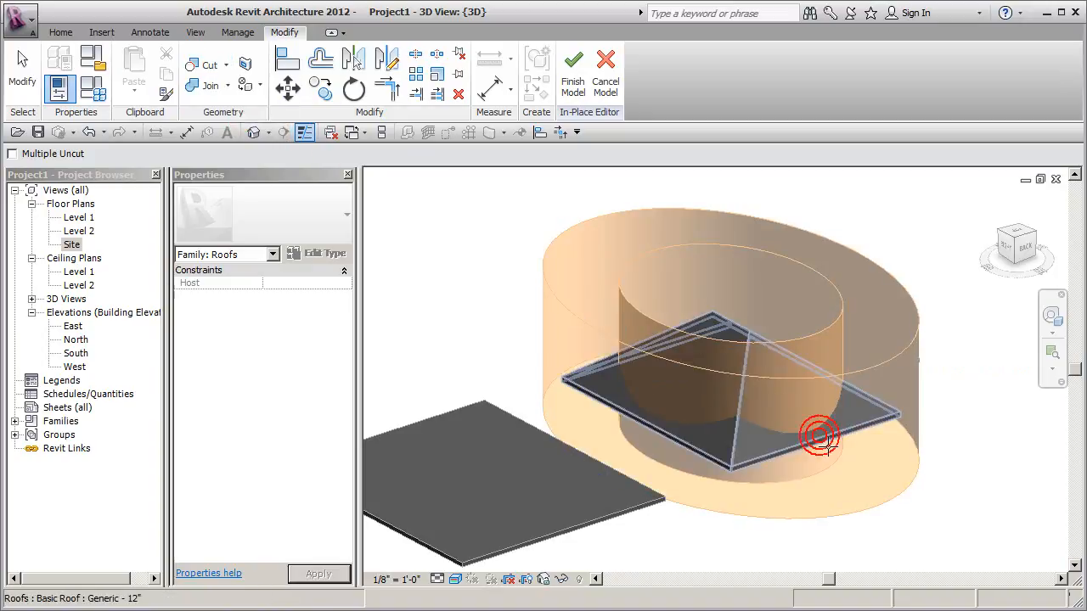
{"action": "left_click", "coordinate": [956, 538]}
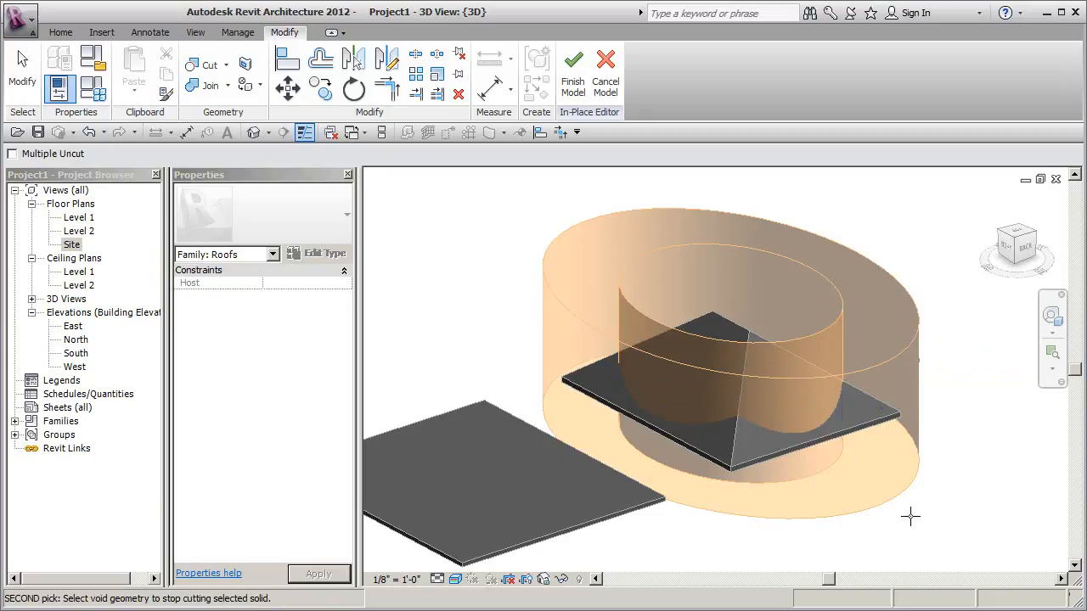
- Cut the hip roof with the elliptical void extrusion again and finish the in-place model
{"action": "left_click", "coordinate": [208, 65]}
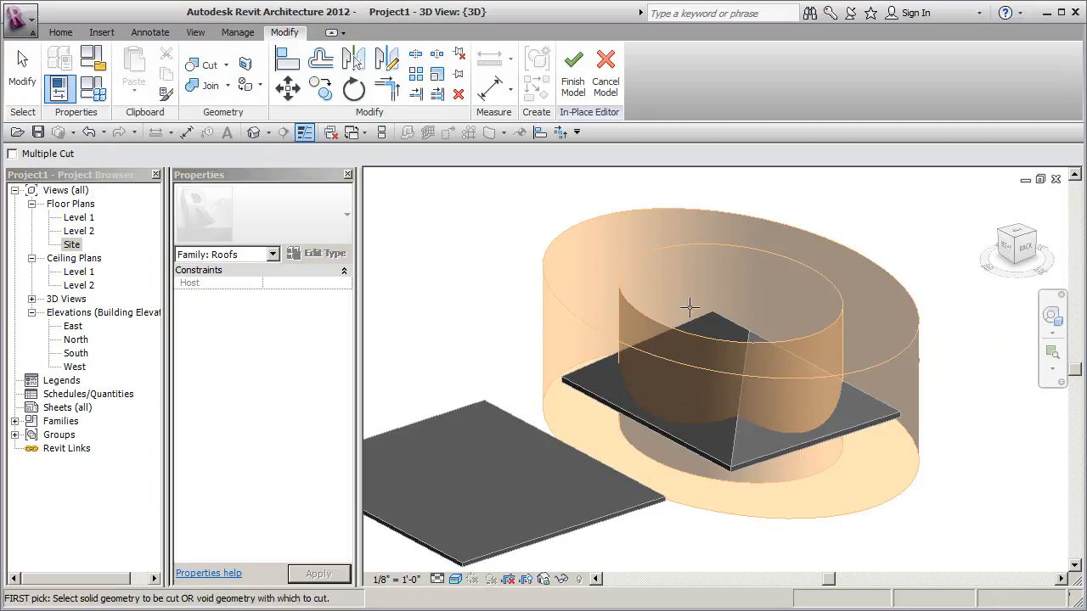
{"action": "left_click", "coordinate": [722, 295]}
{"action": "left_click", "coordinate": [736, 248]}
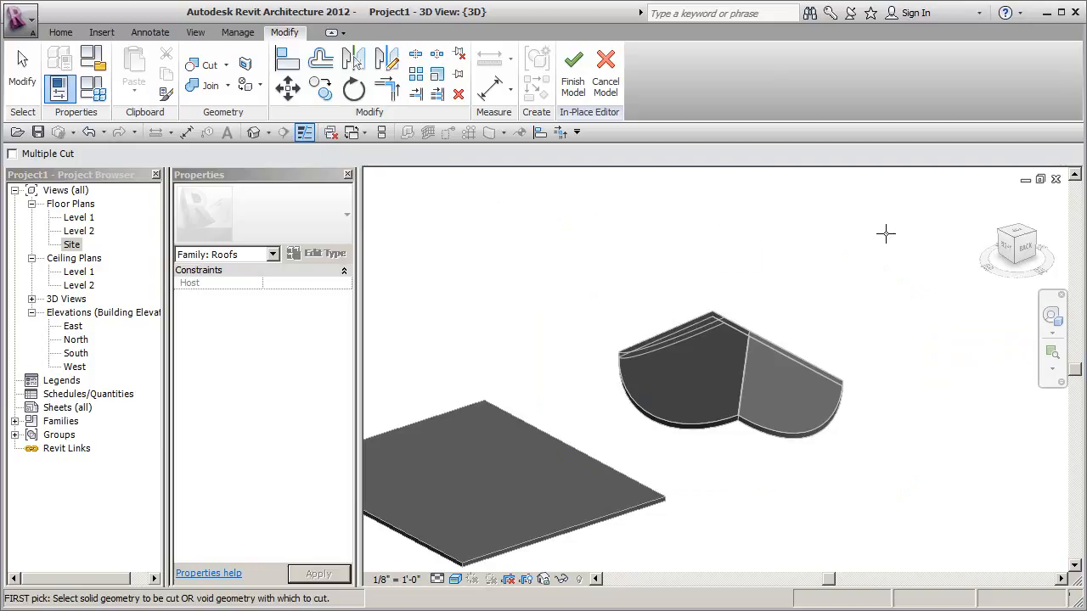
{"action": "left_click", "coordinate": [573, 73]}
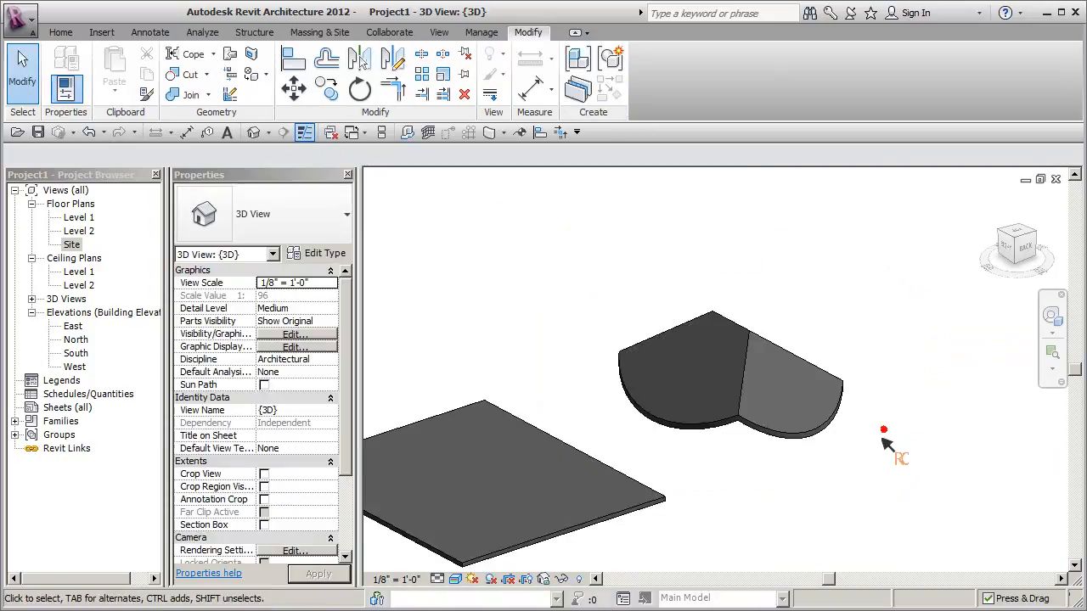
- Review the elliptically cut roof in 3D and open the Site floor plan with the square slab in view
{"action": "left_click", "coordinate": [833, 431]}
{"action": "middle_click_drag", "start_coordinate": [879, 490], "coordinate": [838, 468], "text": "shift"}
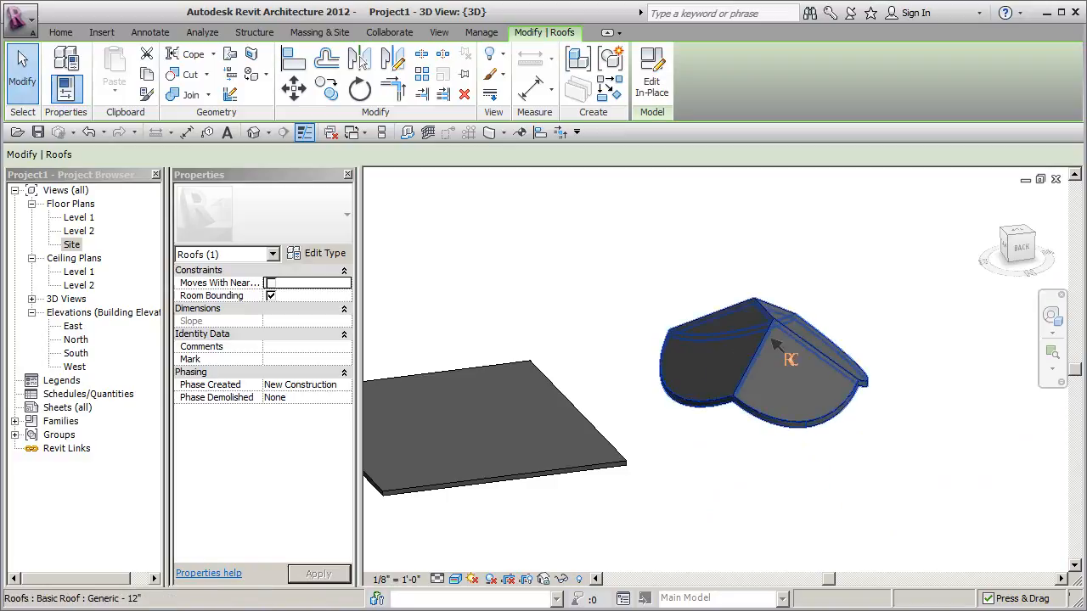
{"action": "middle_click_drag", "start_coordinate": [687, 412], "coordinate": [797, 393]}
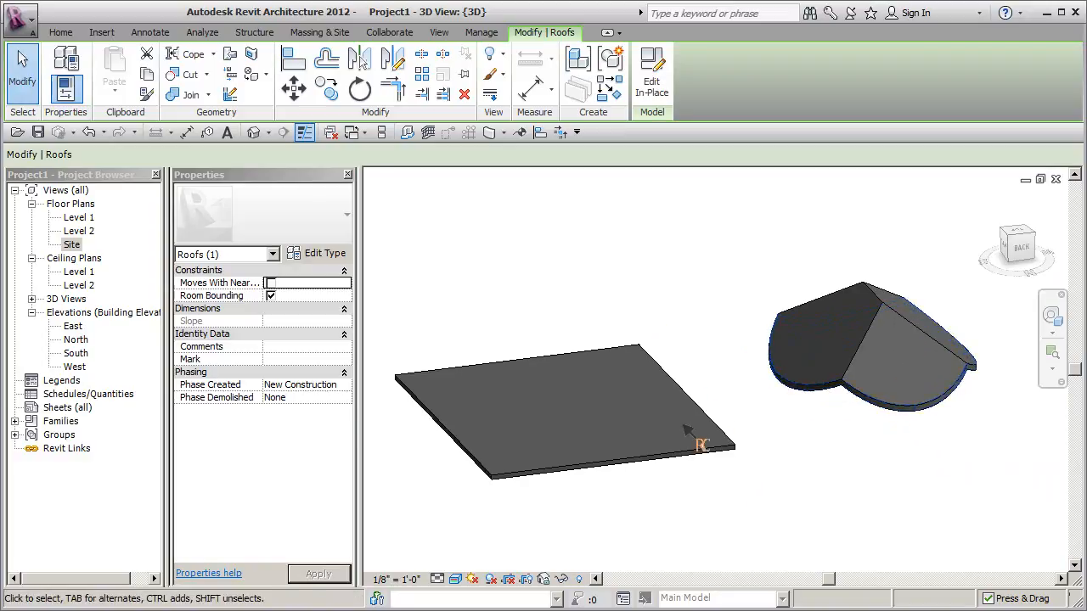
{"action": "middle_click_drag", "start_coordinate": [674, 428], "coordinate": [712, 425]}
{"action": "double_click", "coordinate": [73, 245]}
{"action": "middle_click_drag", "start_coordinate": [655, 352], "coordinate": [565, 364]}
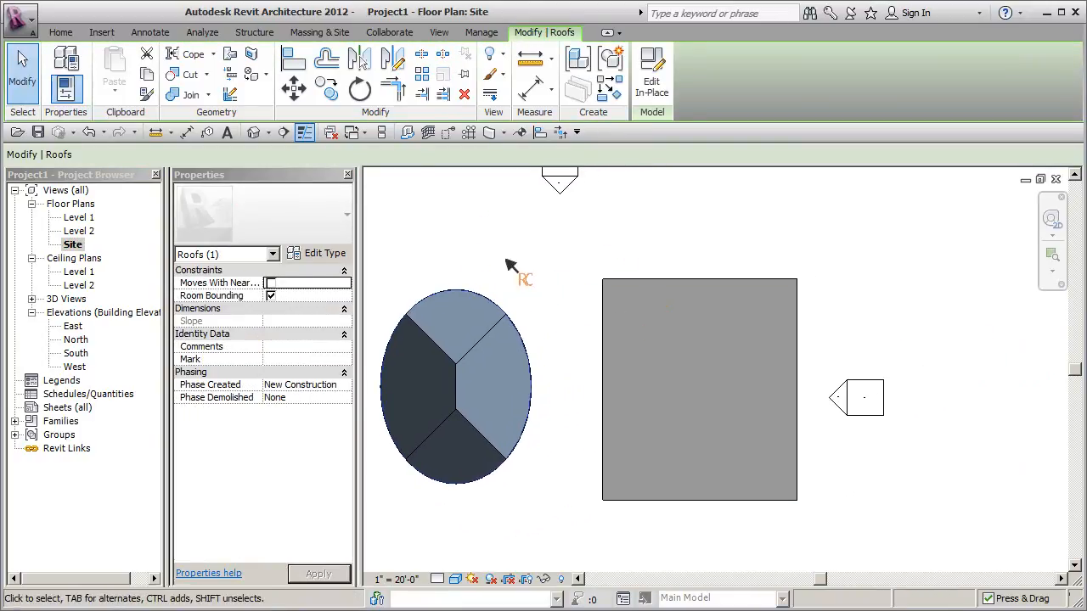
- Start a new in-place model in the Floors category, keeping the default name
{"action": "left_click", "coordinate": [61, 32]}
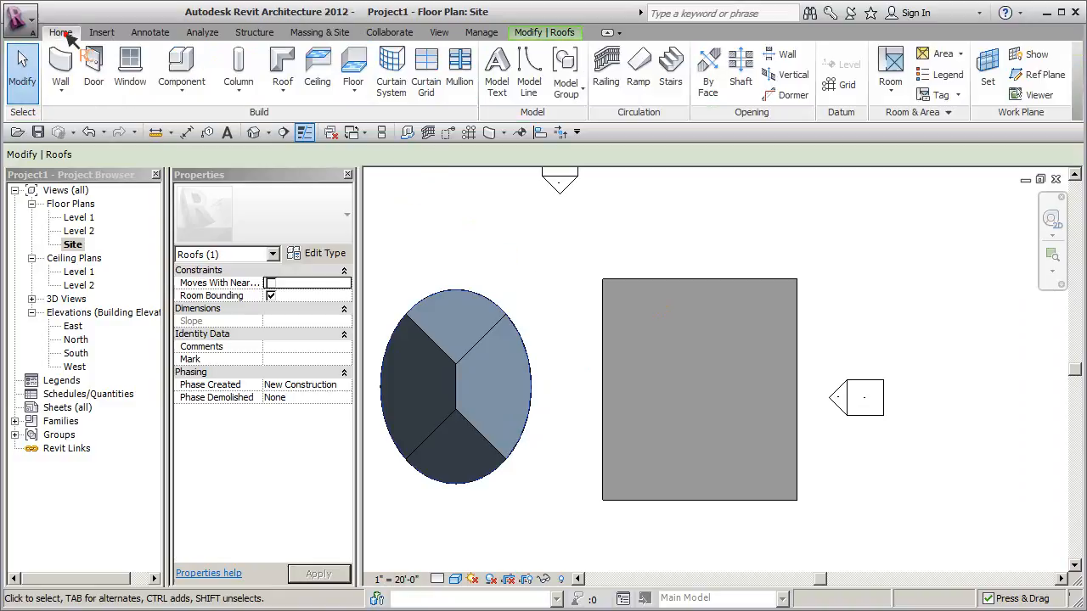
{"action": "left_click", "coordinate": [180, 85]}
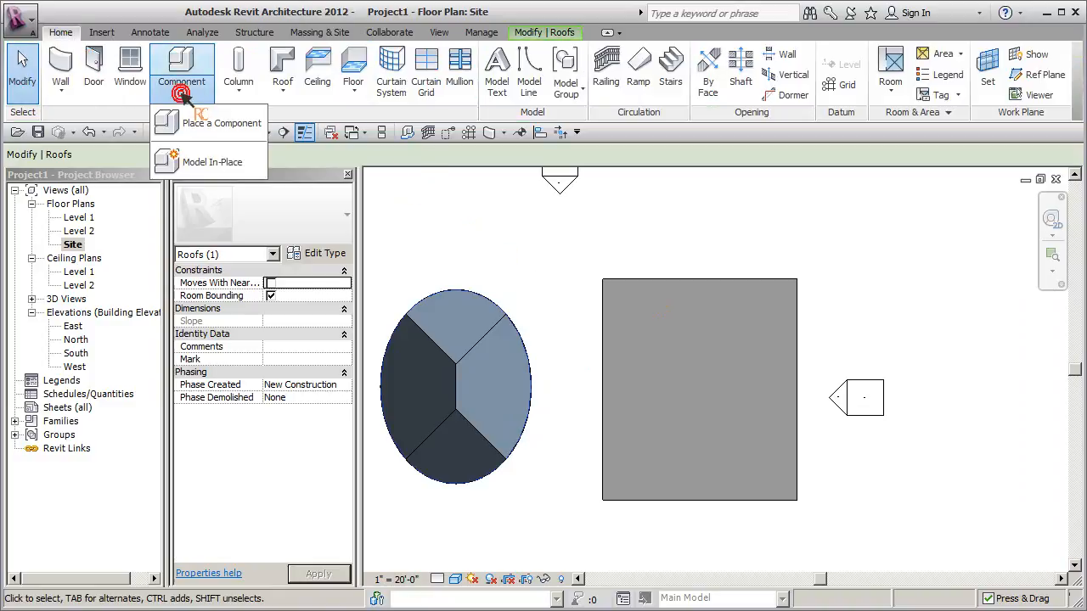
{"action": "left_click", "coordinate": [211, 158]}
{"action": "scroll", "coordinate": [665, 174], "scroll_direction": "down", "scroll_amount": 1}
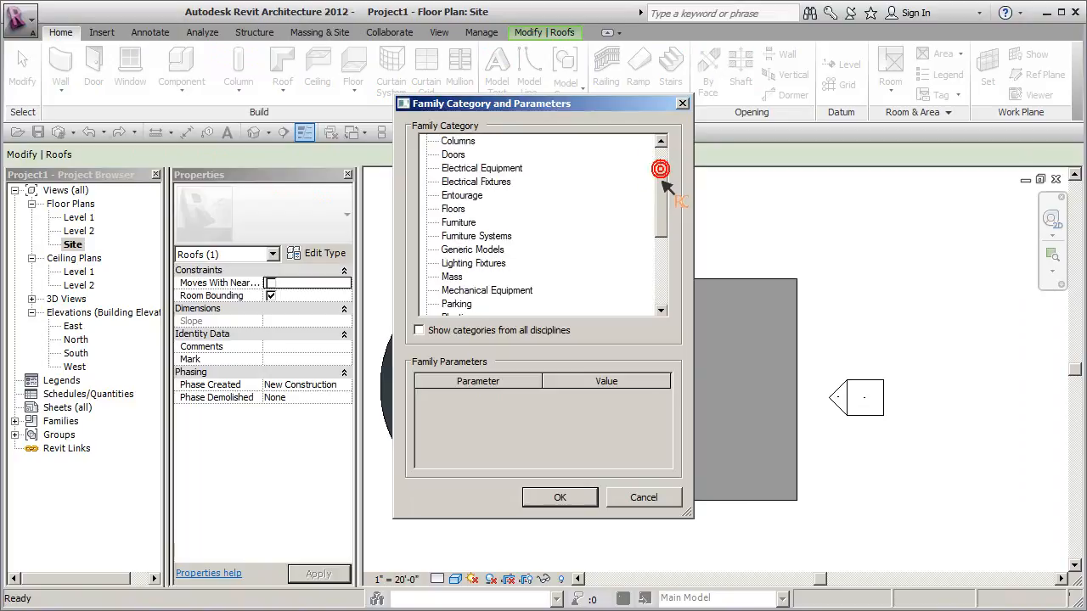
{"action": "left_click", "coordinate": [576, 497]}
{"action": "left_click", "coordinate": [493, 193]}
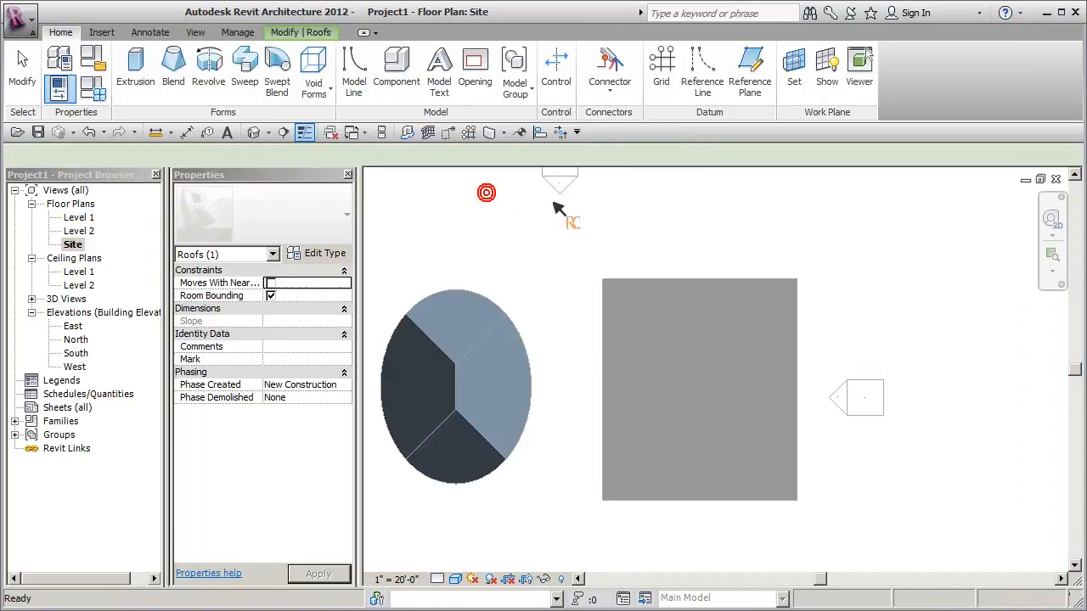
- Start a void sweep and set its path by picking the square slab's four top edges in the 3D view
{"action": "left_click", "coordinate": [328, 85]}
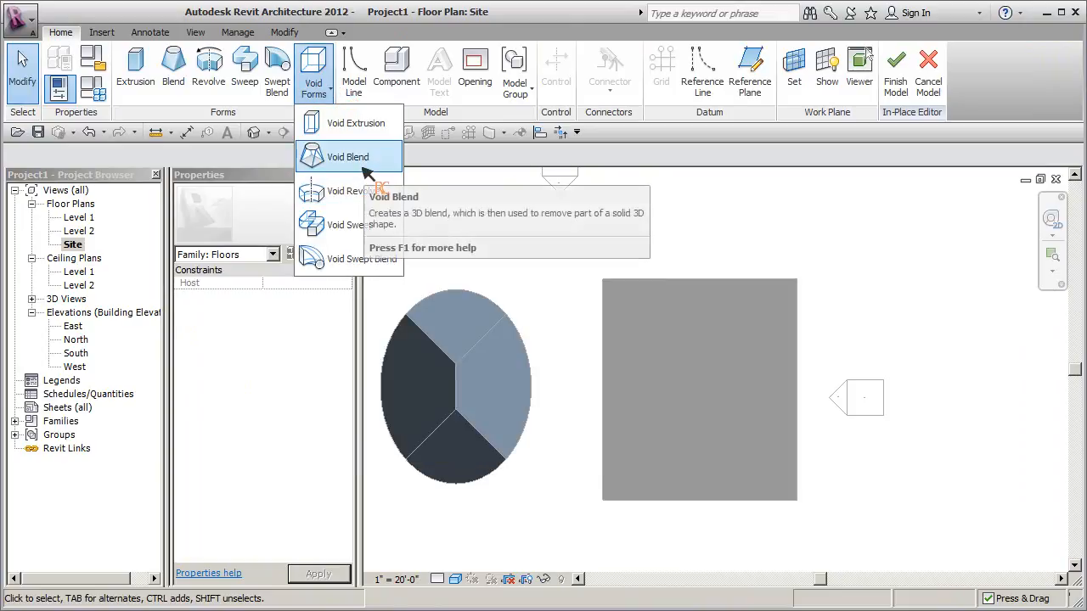
{"action": "left_click", "coordinate": [360, 225]}
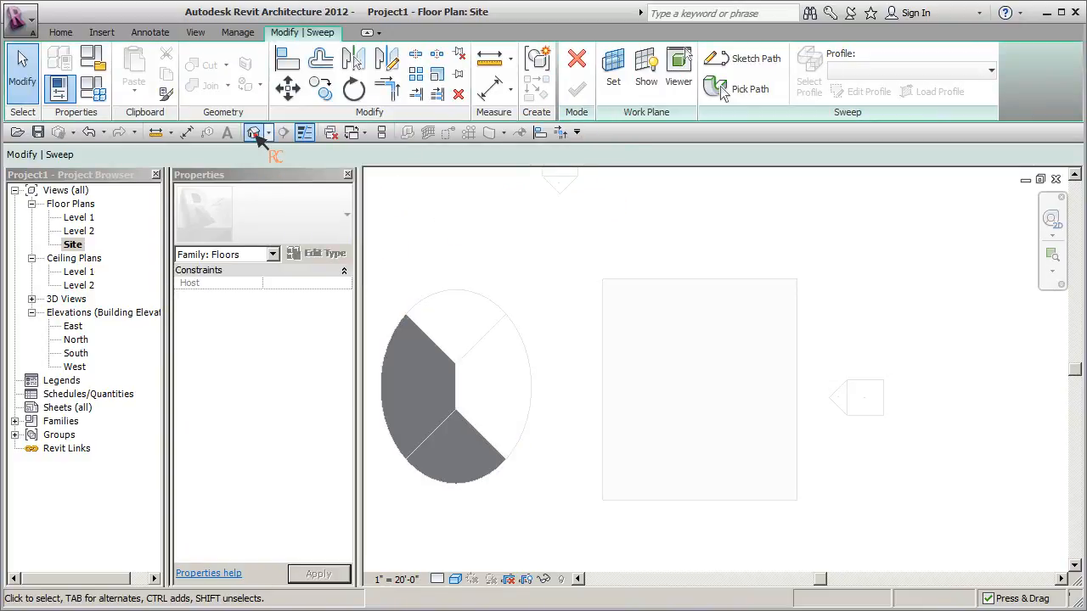
{"action": "left_click", "coordinate": [254, 133]}
{"action": "left_click", "coordinate": [737, 90]}
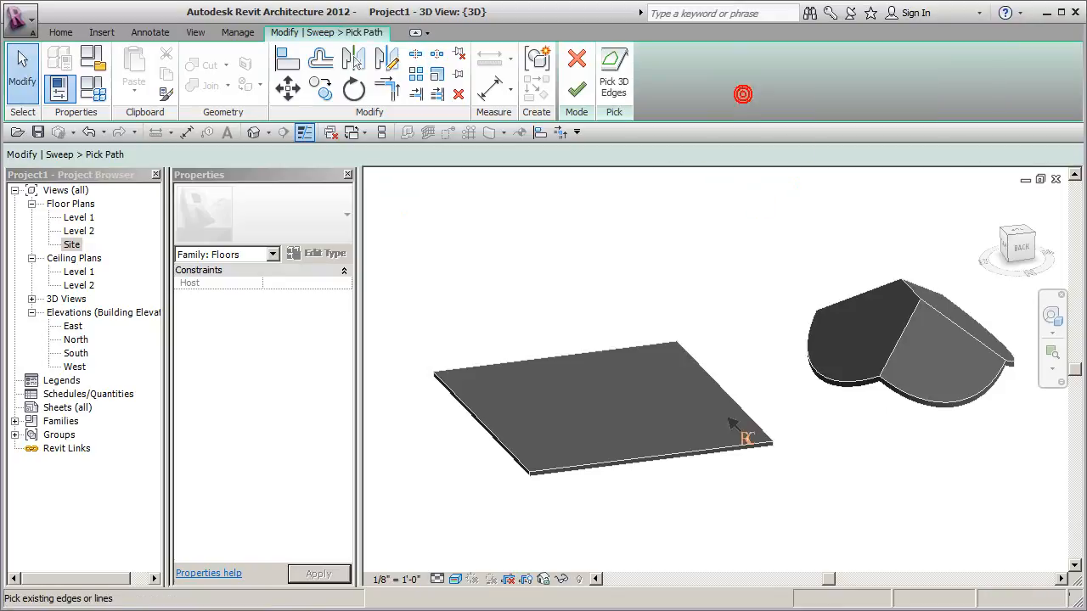
{"action": "left_click", "coordinate": [724, 448]}
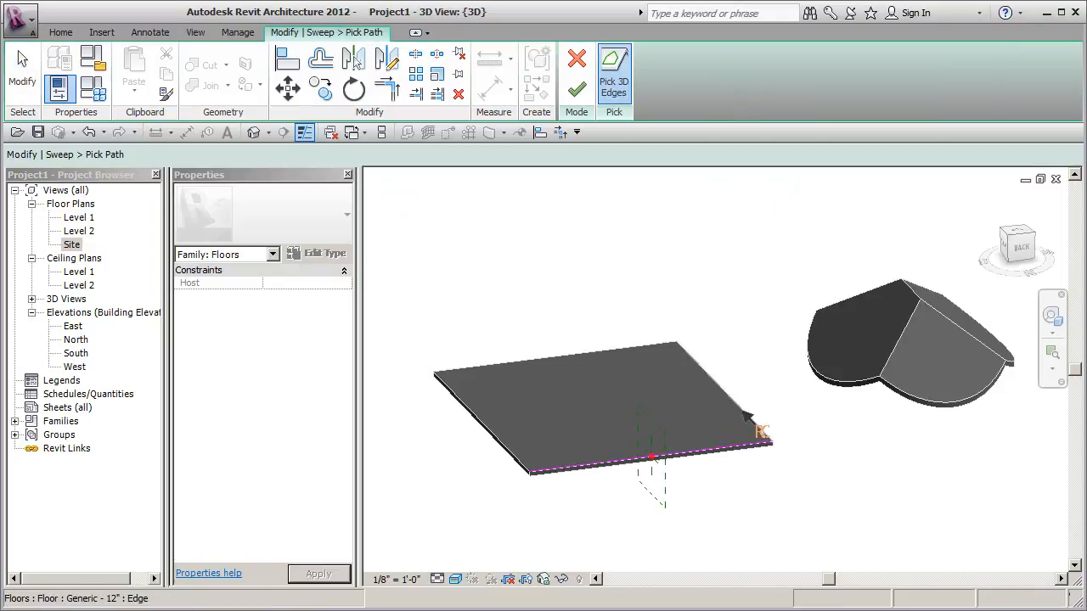
{"action": "left_click", "coordinate": [721, 396]}
{"action": "left_click", "coordinate": [633, 354]}
{"action": "left_click", "coordinate": [498, 443]}
{"action": "scroll", "coordinate": [671, 503], "scroll_direction": "up", "scroll_amount": 2}
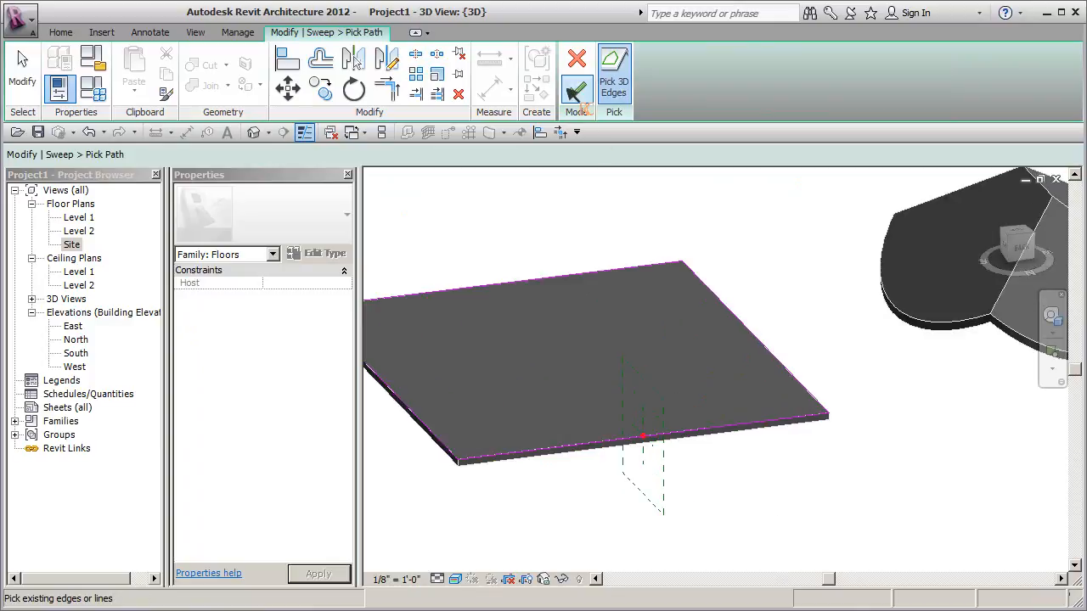
{"action": "left_click", "coordinate": [577, 89]}
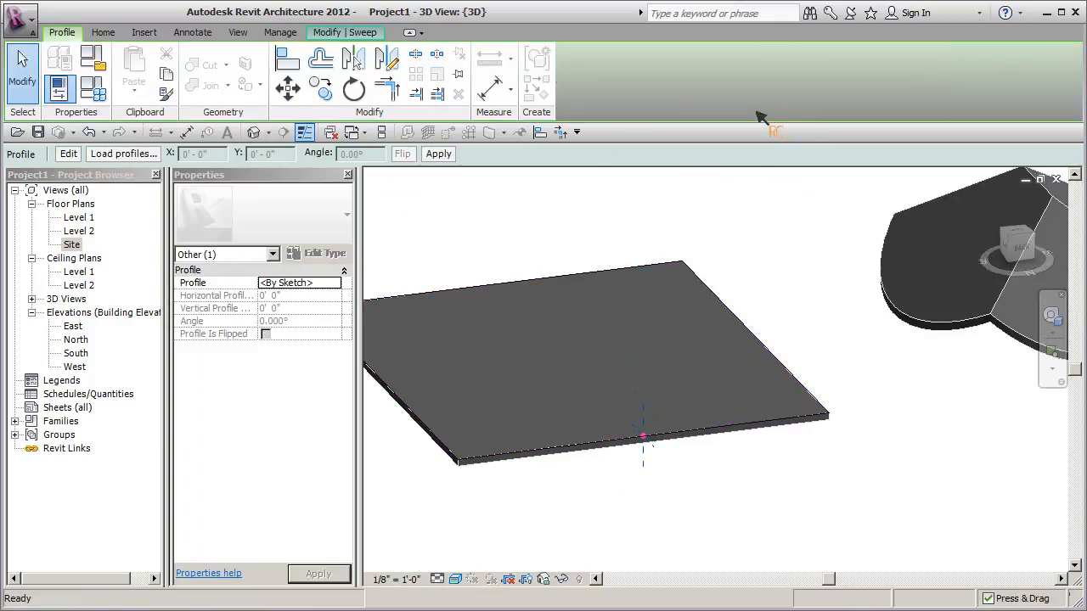
- Edit the sweep profile in the West elevation and sketch a line about 2' 9" long inward from the slab's top corner
{"action": "left_click", "coordinate": [372, 34]}
{"action": "left_click", "coordinate": [862, 92]}
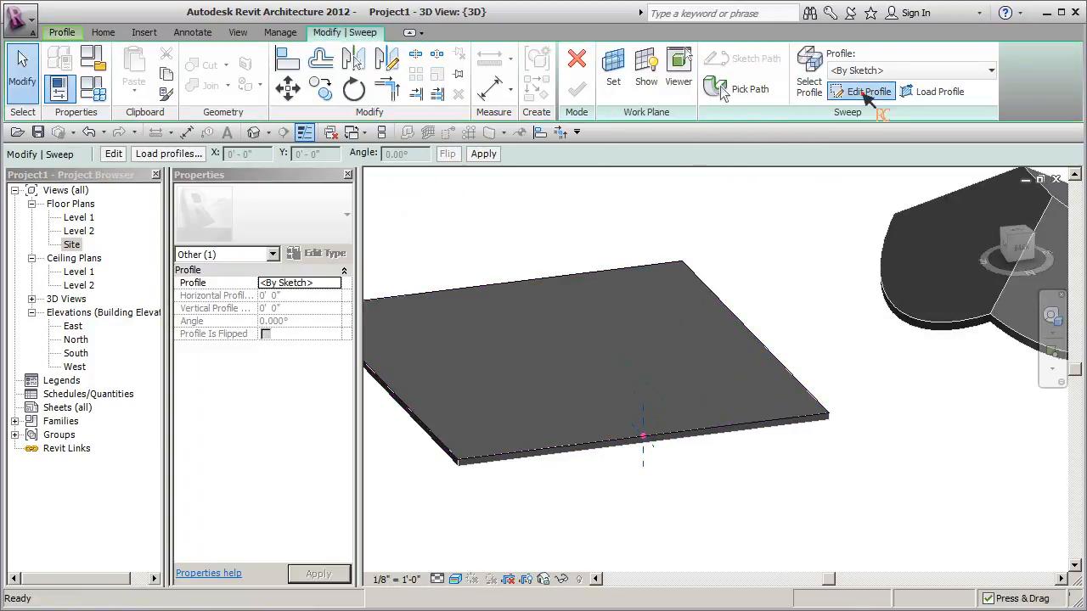
{"action": "scroll", "coordinate": [670, 439], "scroll_direction": "down", "scroll_amount": 2}
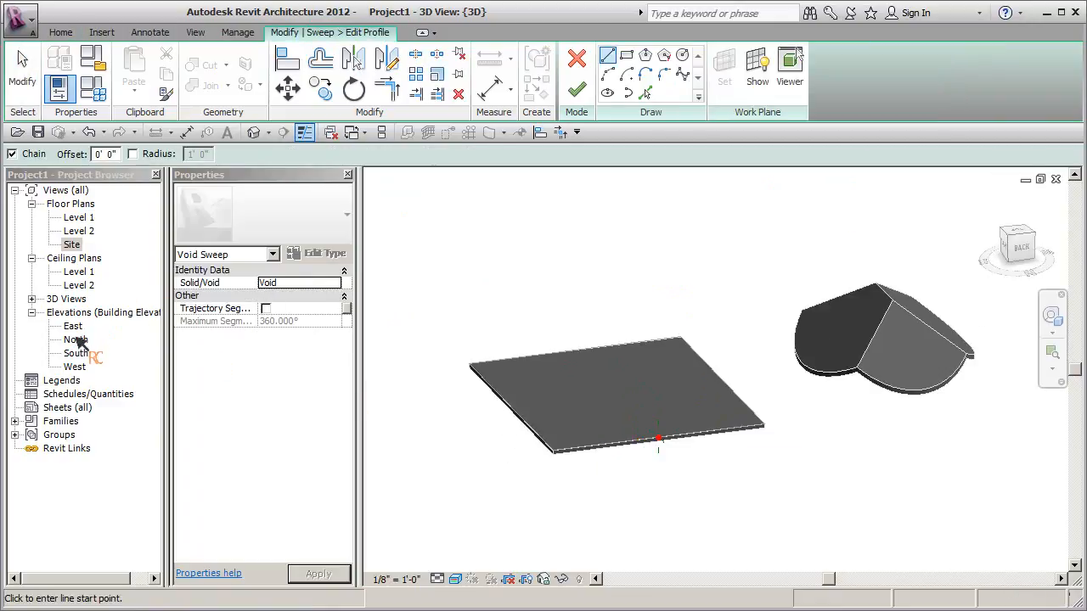
{"action": "double_click", "coordinate": [74, 368]}
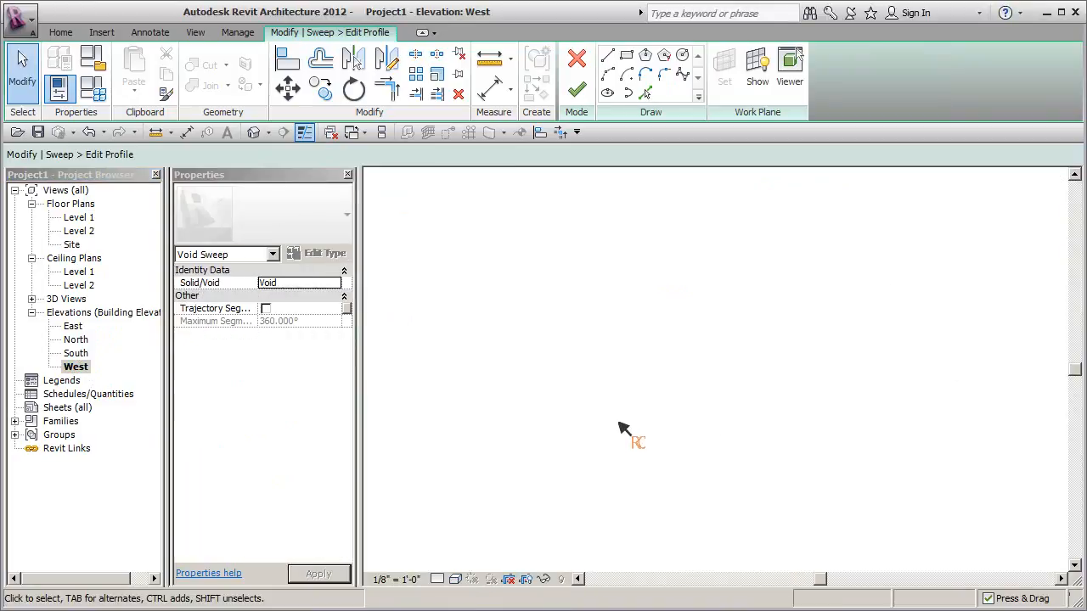
{"action": "scroll", "coordinate": [553, 417], "scroll_direction": "up", "scroll_amount": 5}
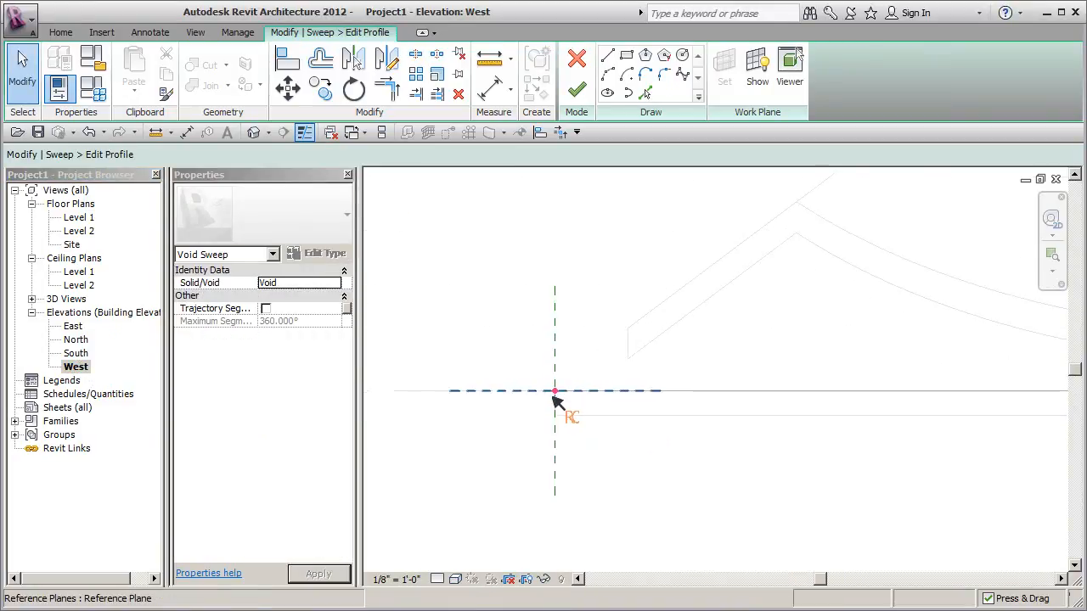
{"action": "left_click", "coordinate": [608, 58]}
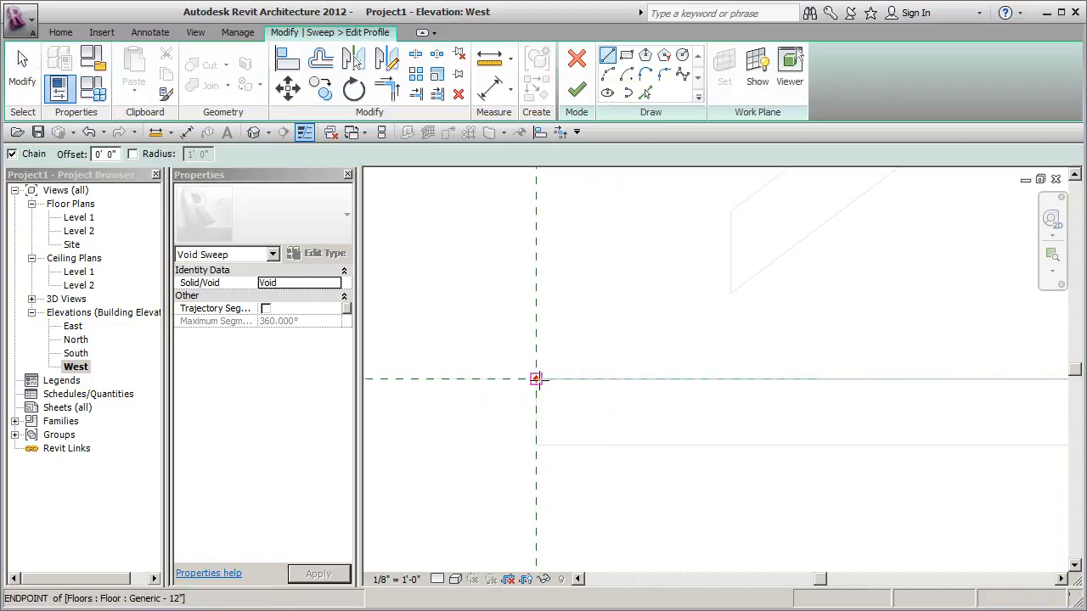
{"action": "left_click", "coordinate": [536, 378]}
{"action": "left_click", "coordinate": [716, 379]}
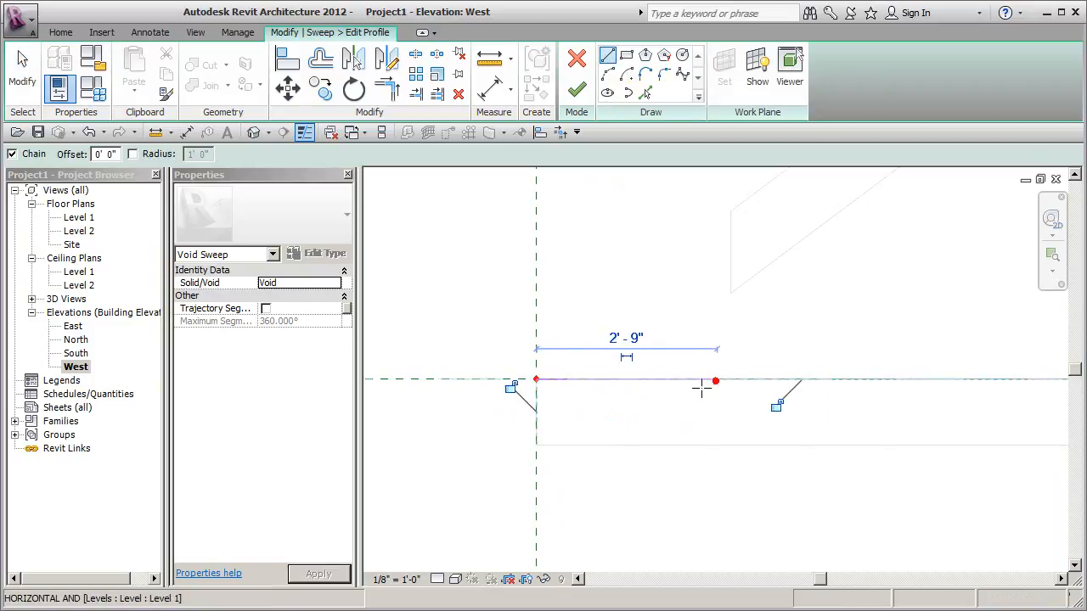
- Draw a shallow, upward-bulging arc from the inner end of the profile line to the slab's bottom corner
{"action": "left_click", "coordinate": [608, 75]}
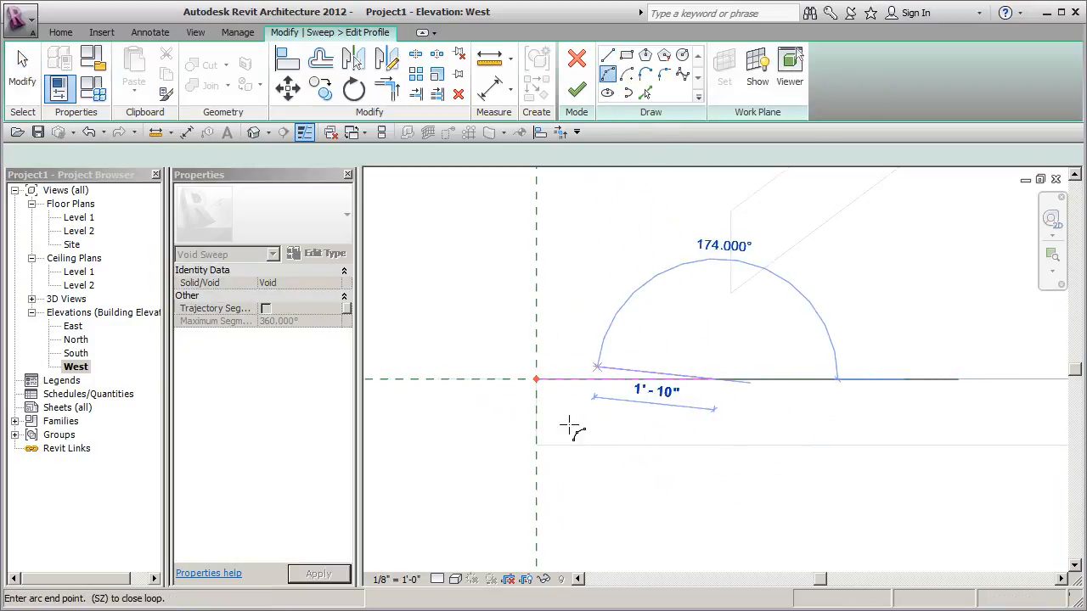
{"action": "left_click", "coordinate": [536, 443]}
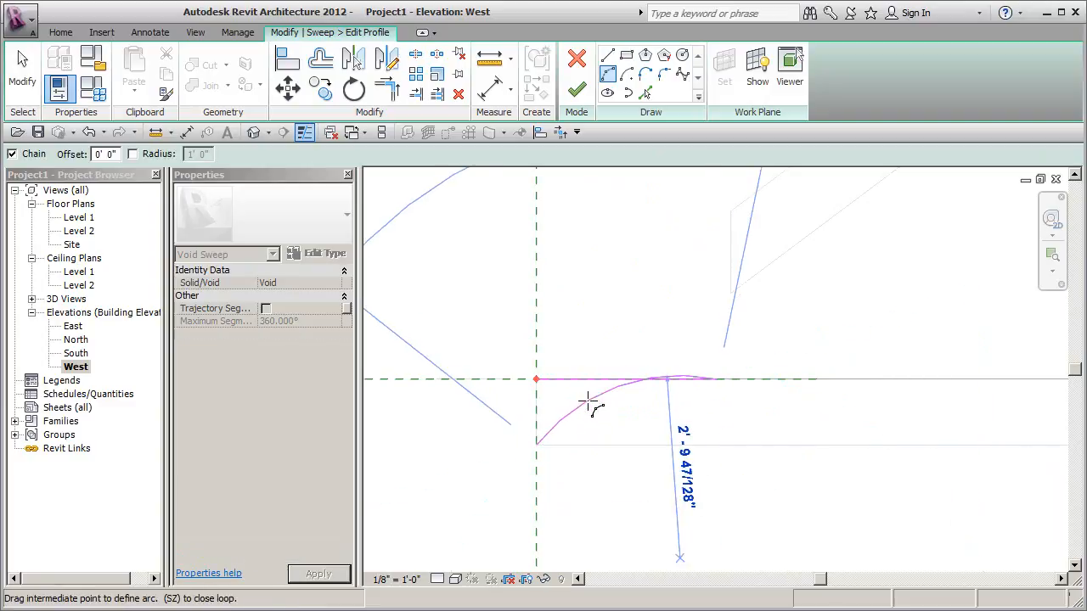
{"action": "left_click", "coordinate": [595, 412]}
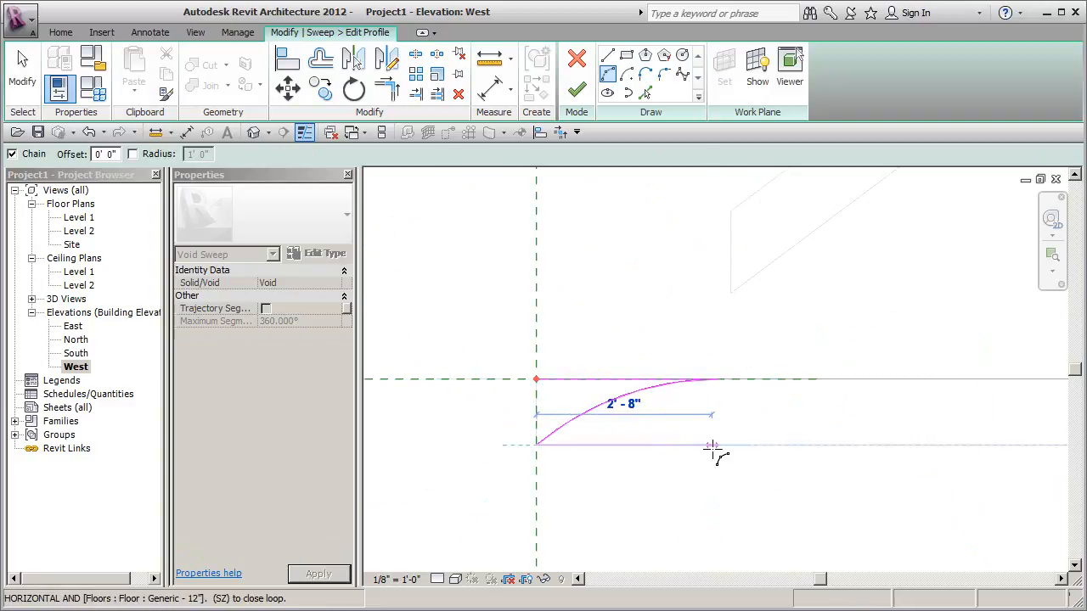
- Close the profile with a 1' 0" vertical line from the slab's top corner to its bottom corner and finish the profile sketch
{"action": "left_click", "coordinate": [607, 55]}
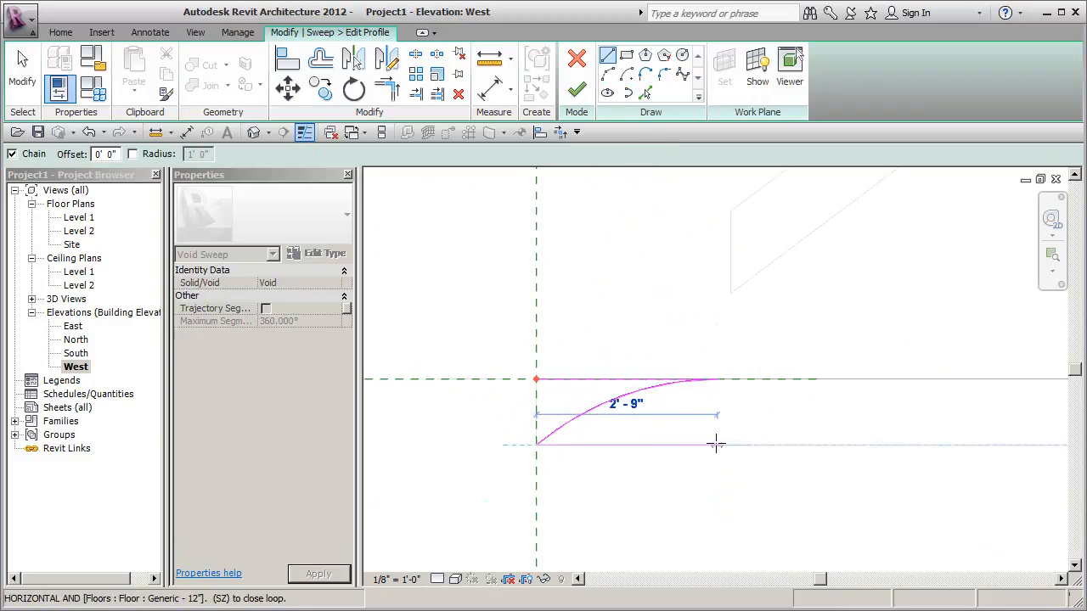
{"action": "left_click", "coordinate": [610, 60]}
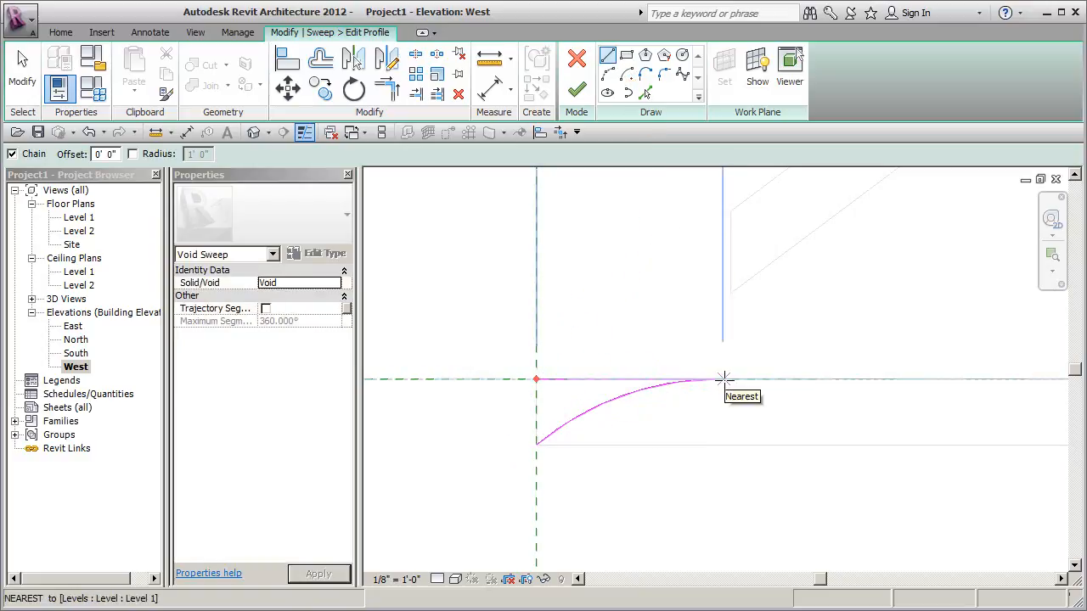
{"action": "left_click", "coordinate": [536, 379]}
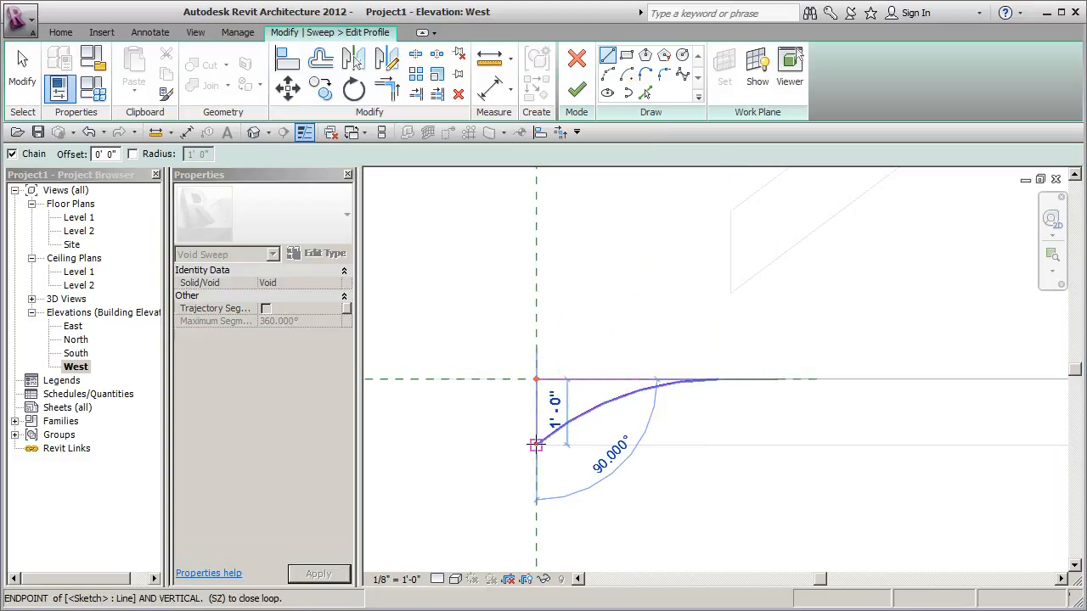
{"action": "left_click", "coordinate": [536, 444]}
{"action": "key", "text": "Escape"}
{"action": "key", "text": "Escape"}
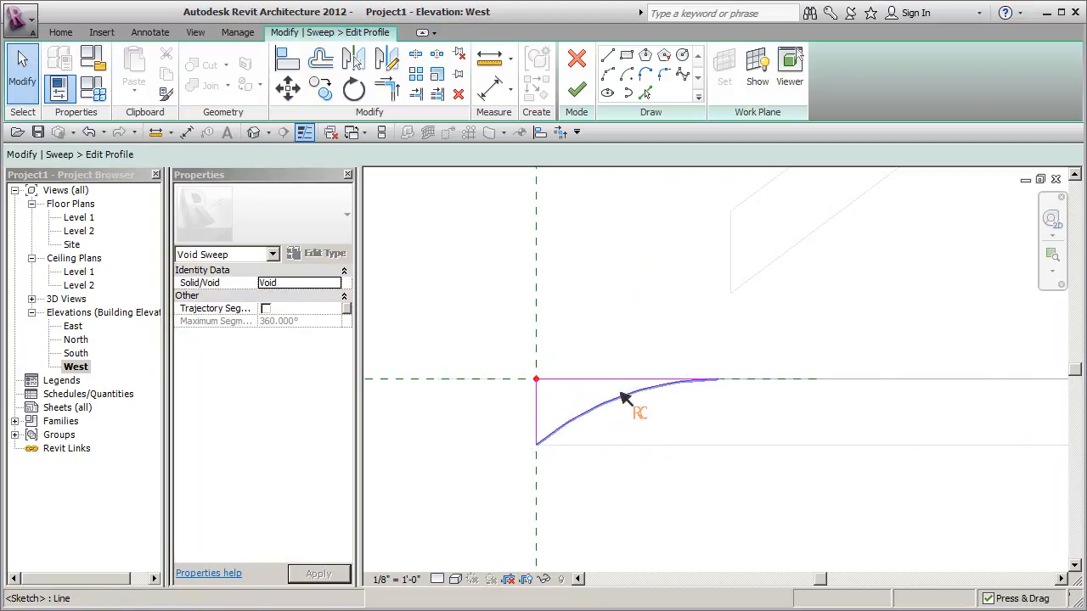
{"action": "left_click", "coordinate": [577, 89]}
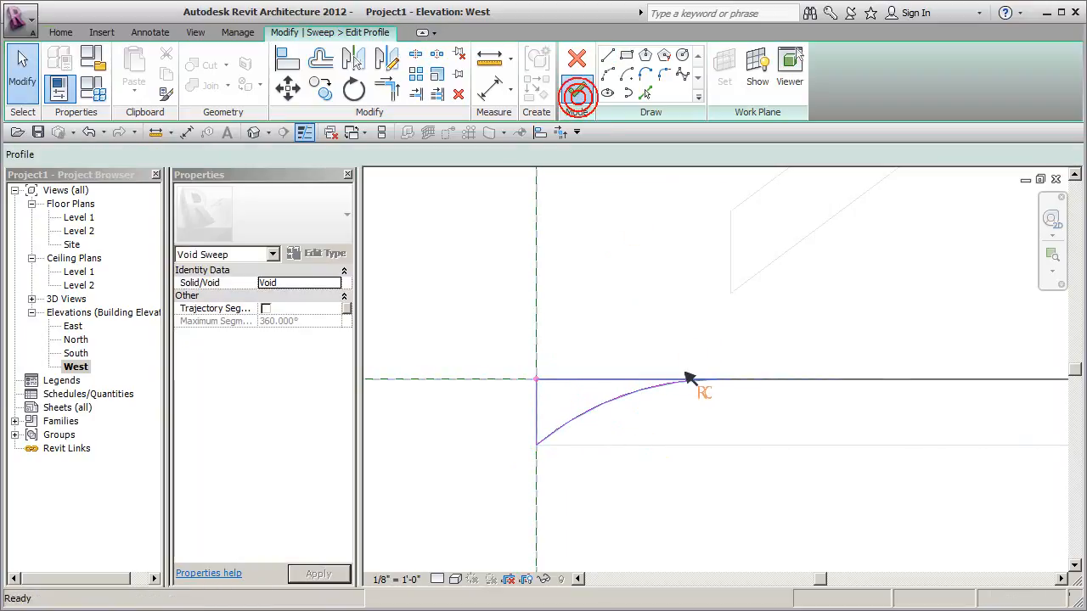
- Return to the 3D view and finish the void sweep around the slab's perimeter
{"action": "left_click", "coordinate": [253, 132]}
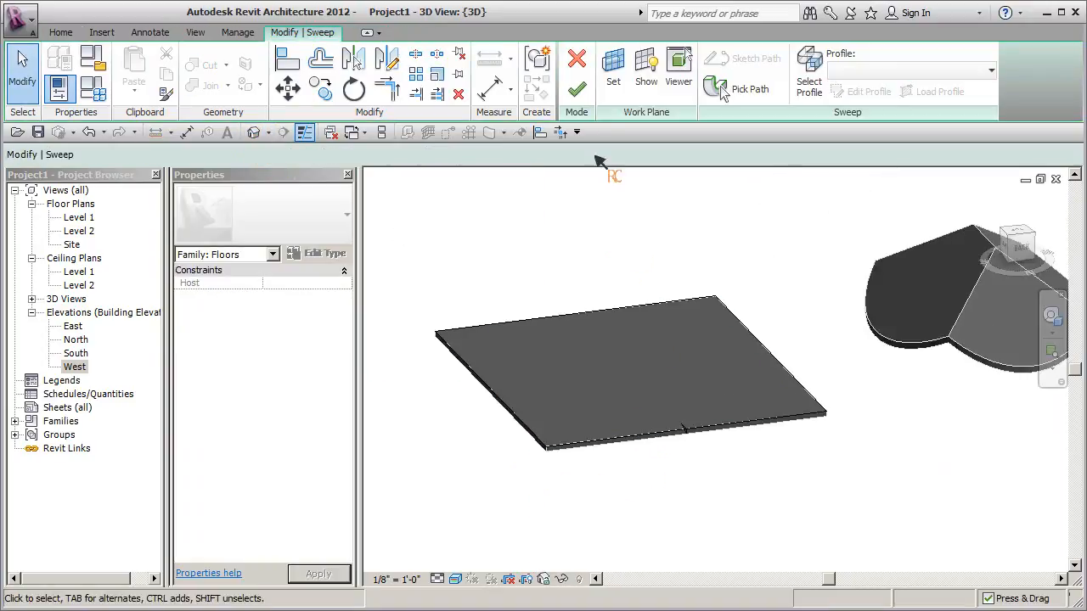
{"action": "left_click", "coordinate": [576, 89]}
{"action": "left_click", "coordinate": [772, 463]}
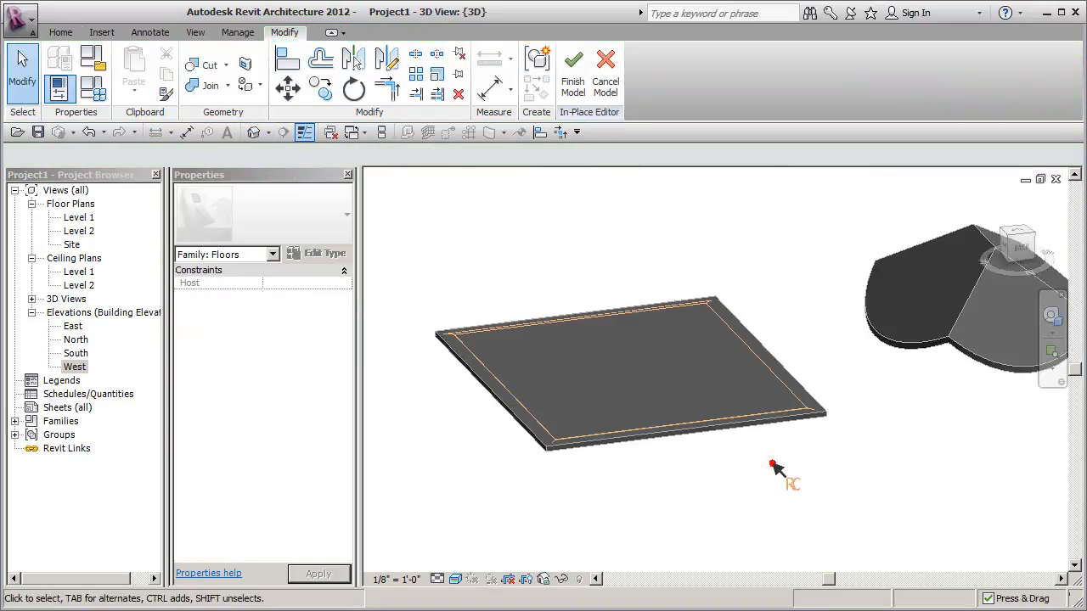
{"action": "scroll", "coordinate": [813, 445], "scroll_direction": "up", "scroll_amount": 3}
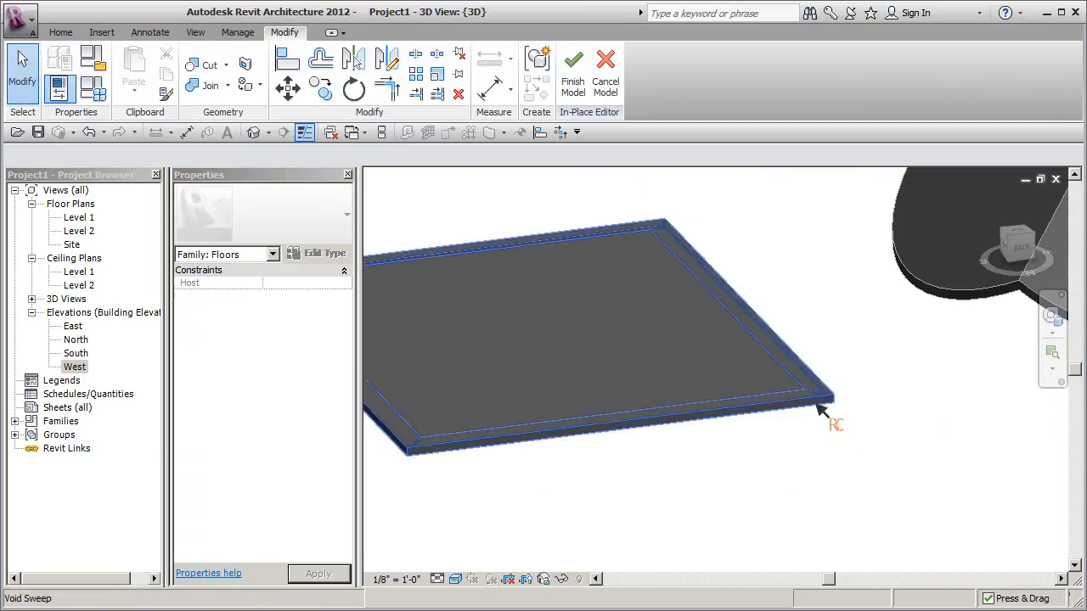
- Cut the floor slab with the void sweep using Cut Geometry and finish the in-place model
{"action": "left_click", "coordinate": [201, 63]}
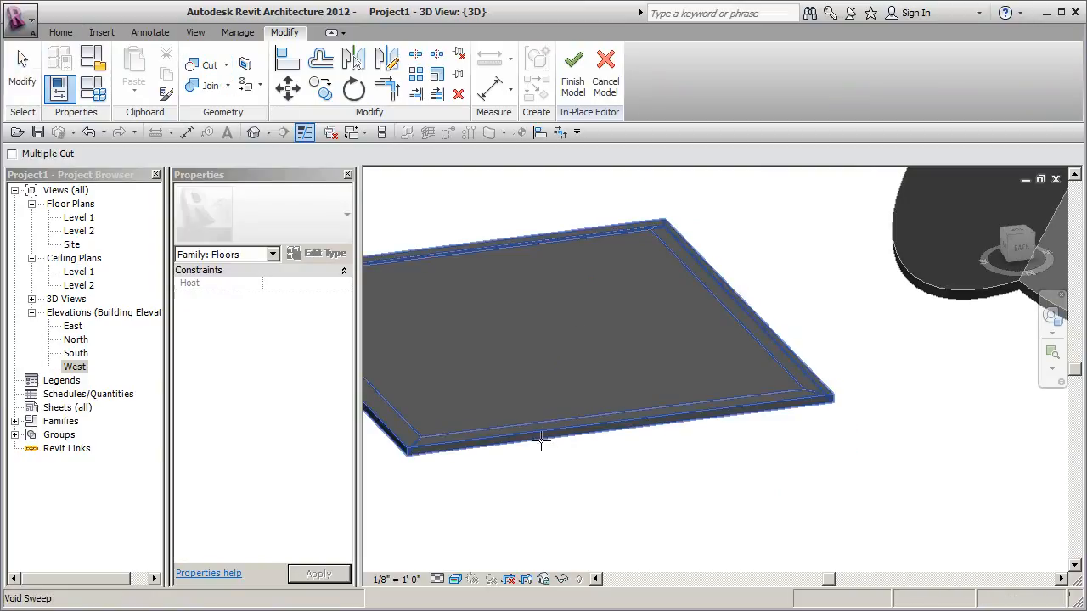
{"action": "left_click", "coordinate": [837, 395]}
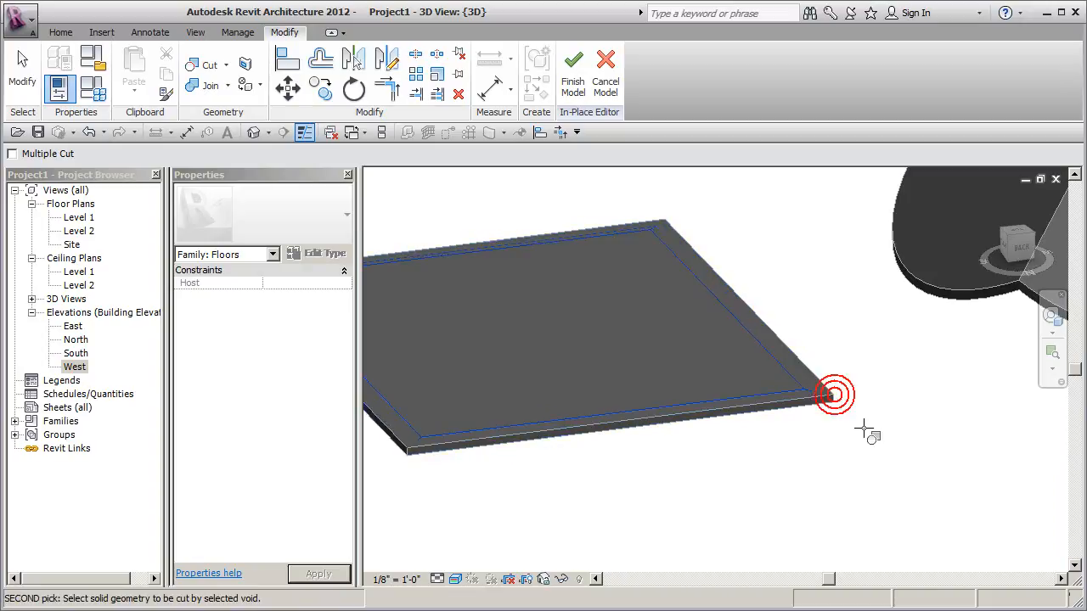
{"action": "left_click", "coordinate": [798, 393]}
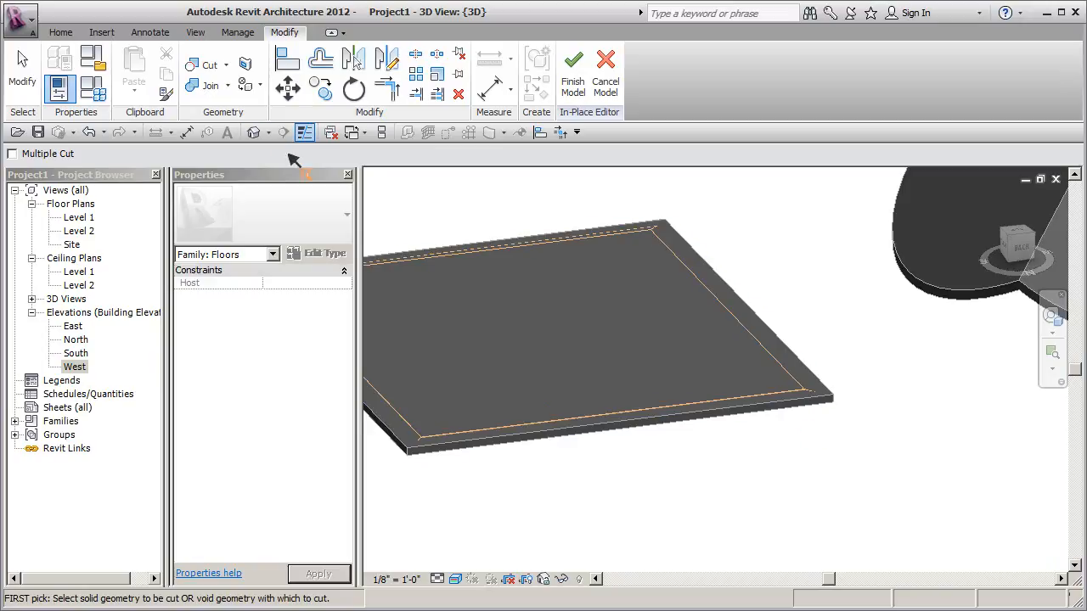
{"action": "scroll", "coordinate": [829, 410], "scroll_direction": "up", "scroll_amount": 2}
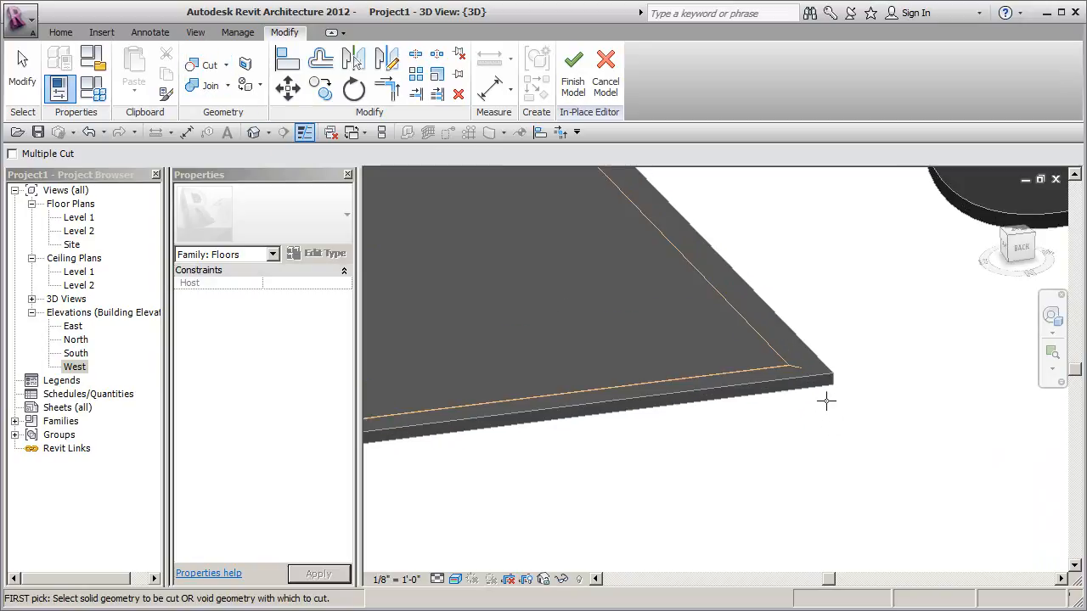
{"action": "left_click", "coordinate": [823, 386]}
{"action": "left_click", "coordinate": [808, 347]}
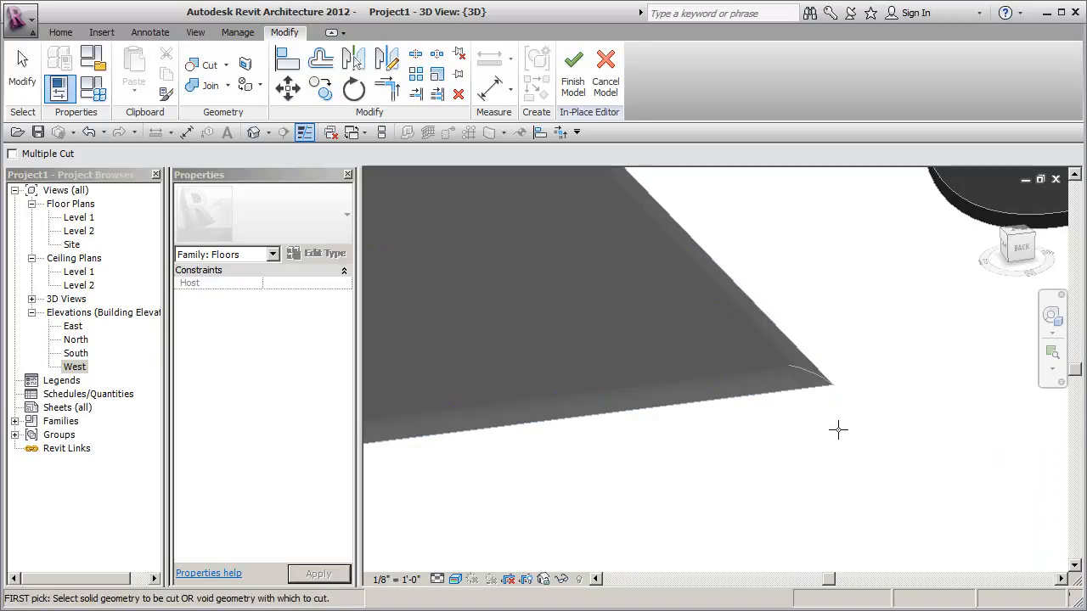
{"action": "scroll", "coordinate": [837, 424], "scroll_direction": "down", "scroll_amount": 5}
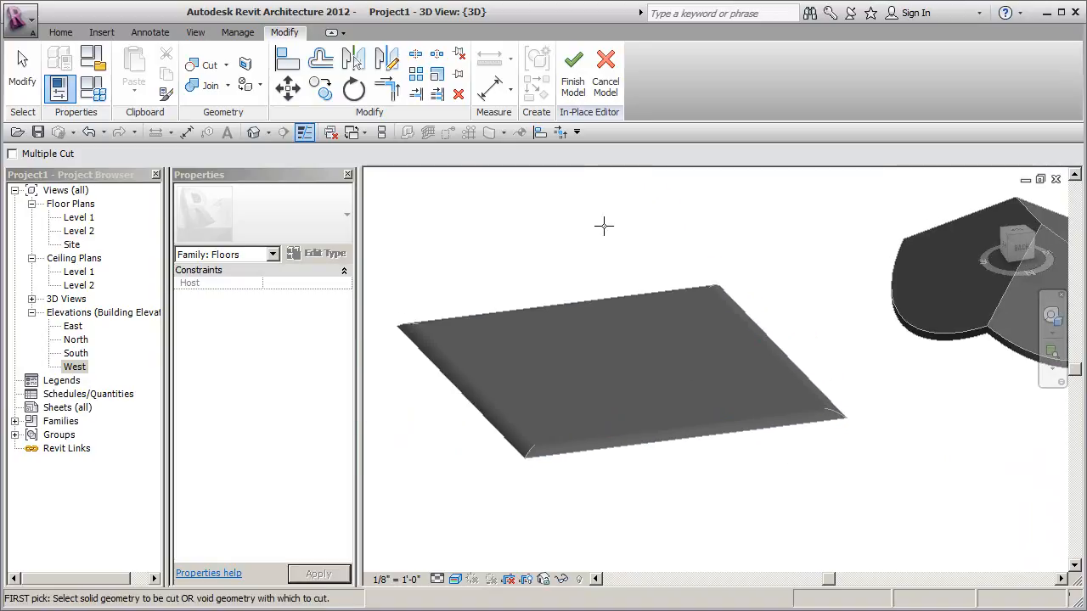
{"action": "left_click", "coordinate": [574, 72]}
- Examine the slab's cut edge profile at a corner, and view the slab together with the elliptical roof in 3D
{"action": "left_click", "coordinate": [839, 450]}
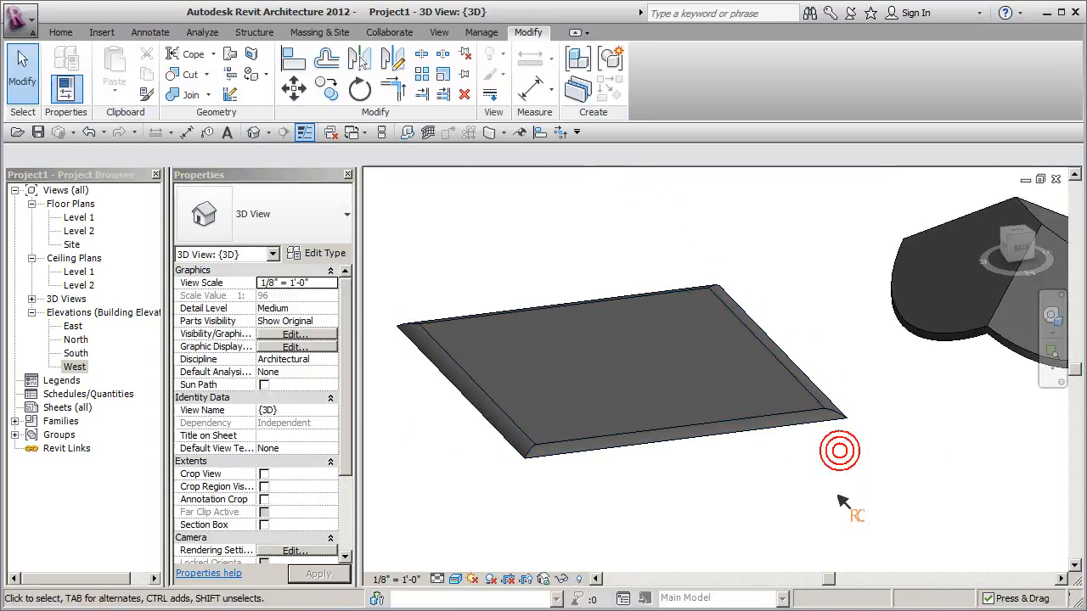
{"action": "scroll", "coordinate": [868, 436], "scroll_direction": "up", "scroll_amount": 4}
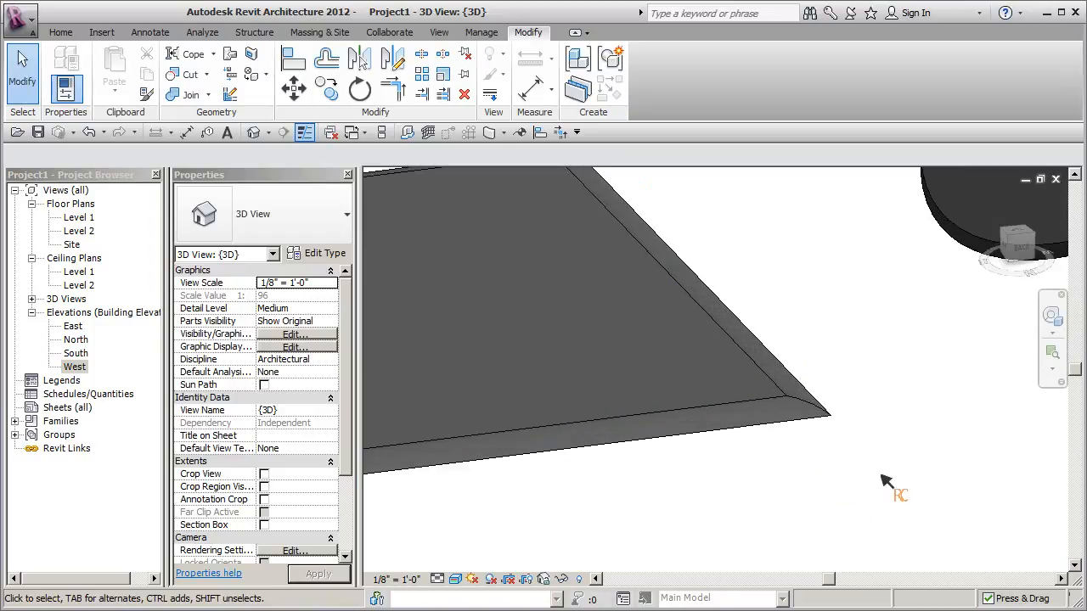
{"action": "scroll", "coordinate": [883, 481], "scroll_direction": "down", "scroll_amount": 4}
{"action": "middle_click_drag", "start_coordinate": [878, 483], "coordinate": [845, 486]}
{"action": "scroll", "coordinate": [834, 469], "scroll_direction": "down", "scroll_amount": 1}
{"action": "scroll", "coordinate": [824, 480], "scroll_direction": "down", "scroll_amount": 1}
{"action": "scroll", "coordinate": [813, 466], "scroll_direction": "up", "scroll_amount": 1}
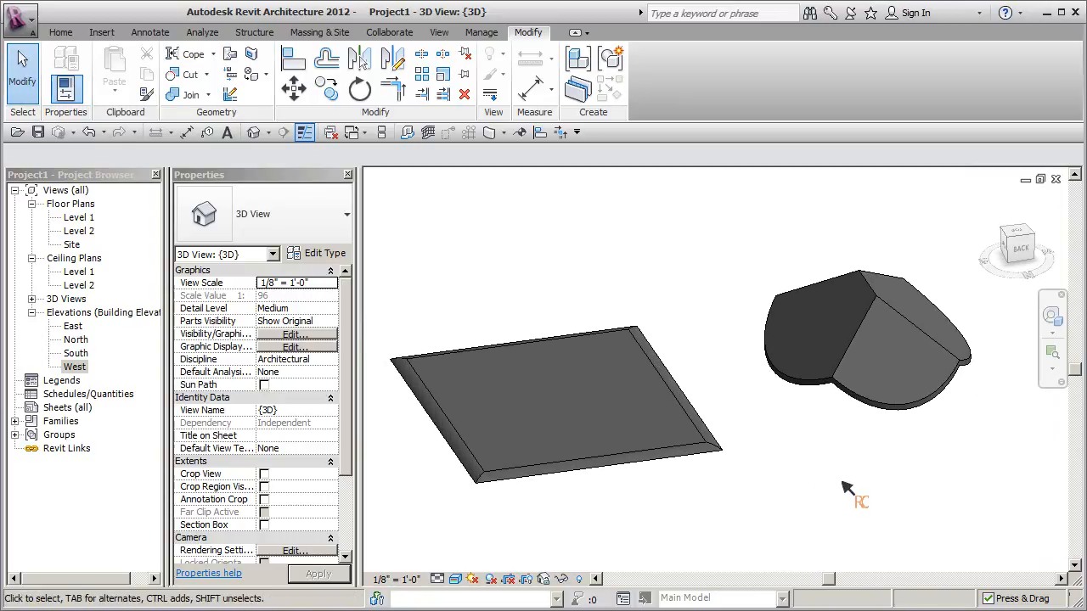